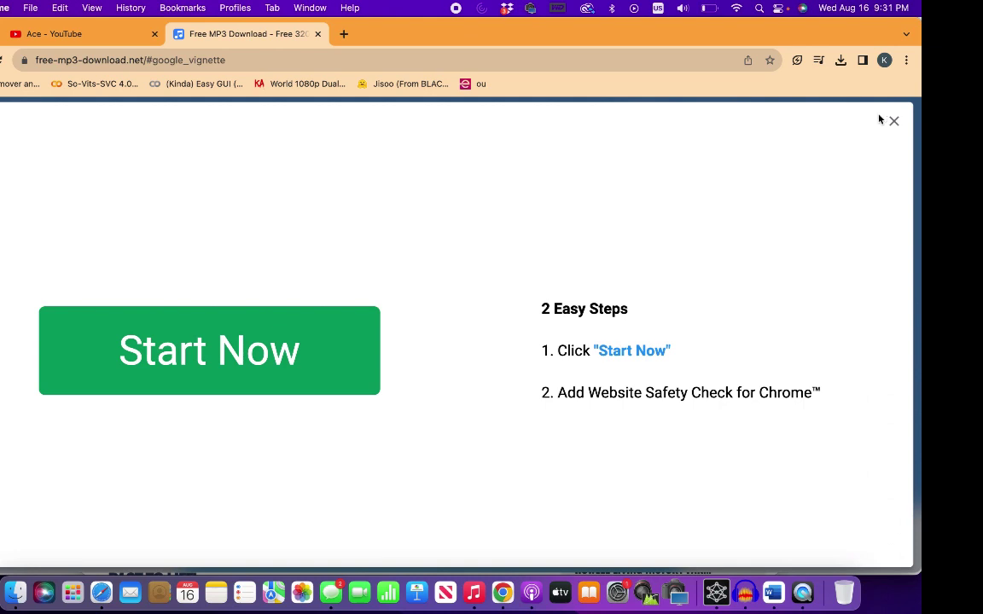
# - Dismiss the advertisement, select the FLAC format, complete the robot check and download the song
pyautogui.click(893, 122)
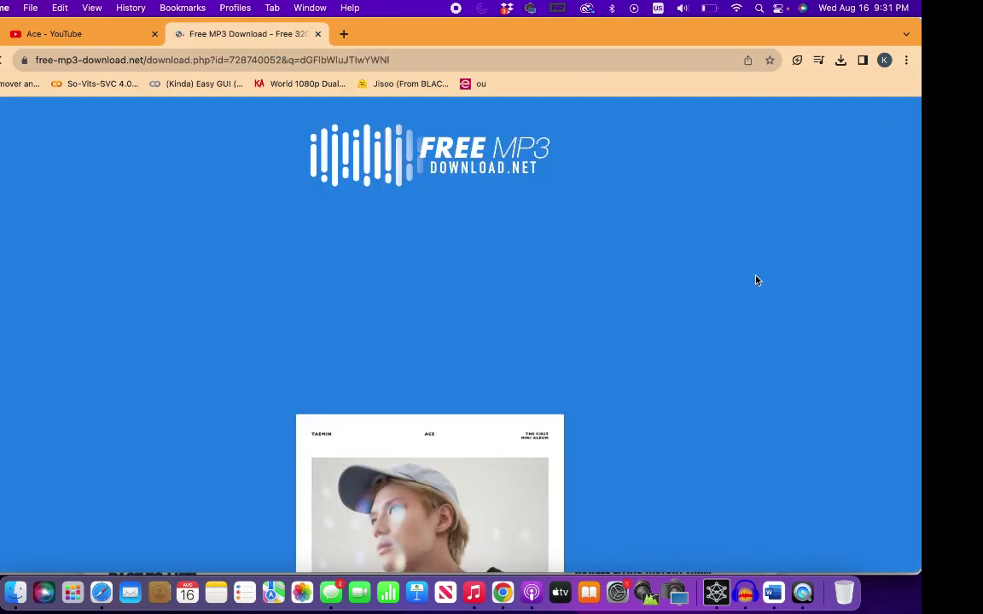
pyautogui.scroll(-5, 726, 314)
pyautogui.scroll(-4, 726, 315)
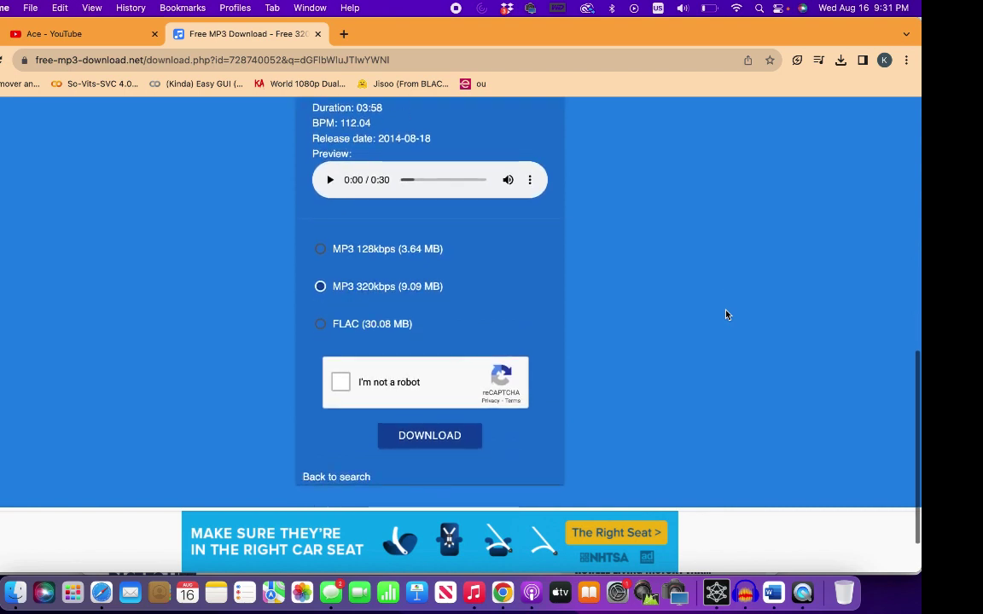
pyautogui.click(321, 326)
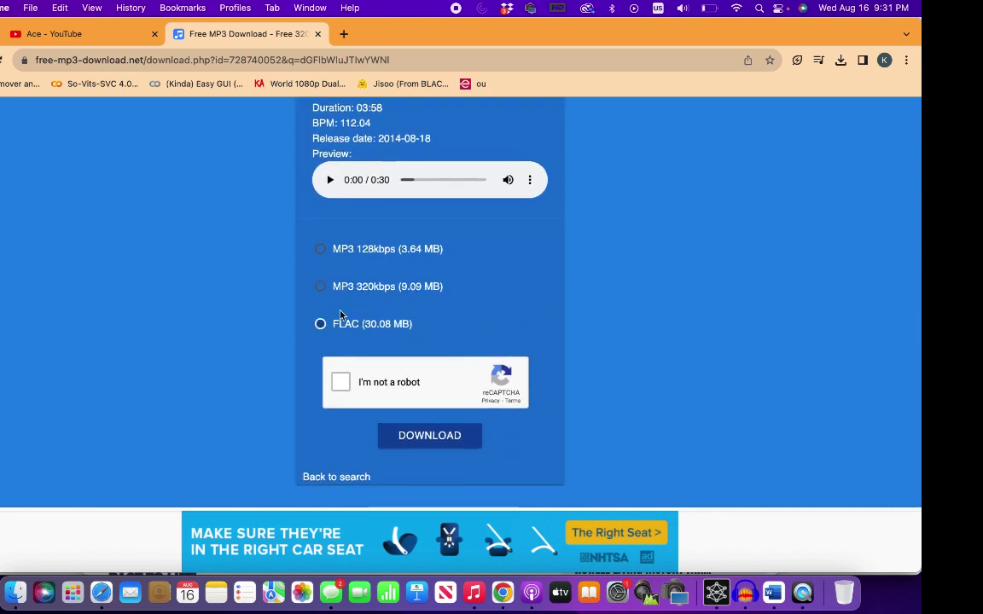
pyautogui.click(341, 383)
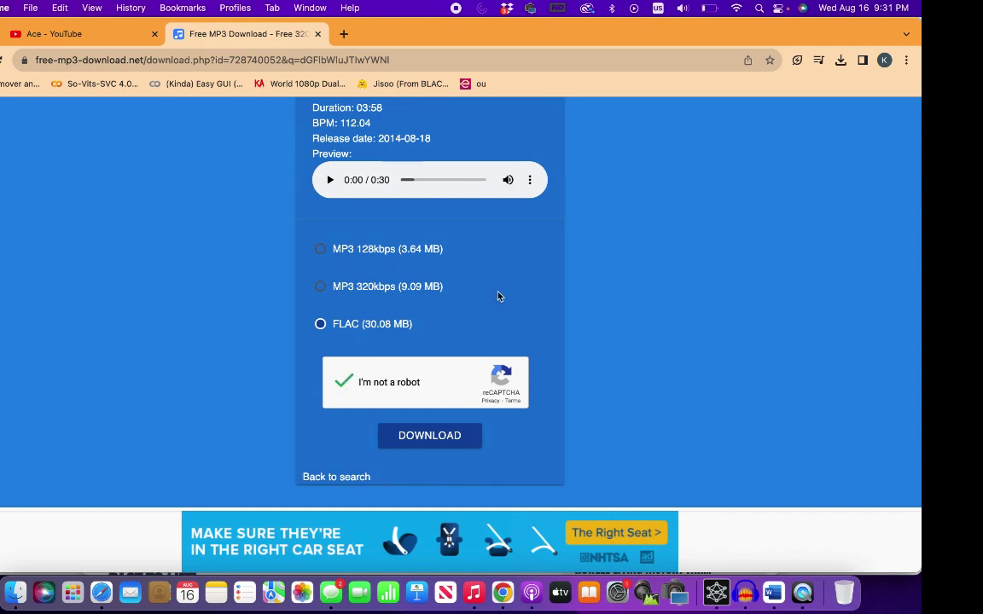
pyautogui.scroll(-2, 495, 294)
pyautogui.click(432, 390)
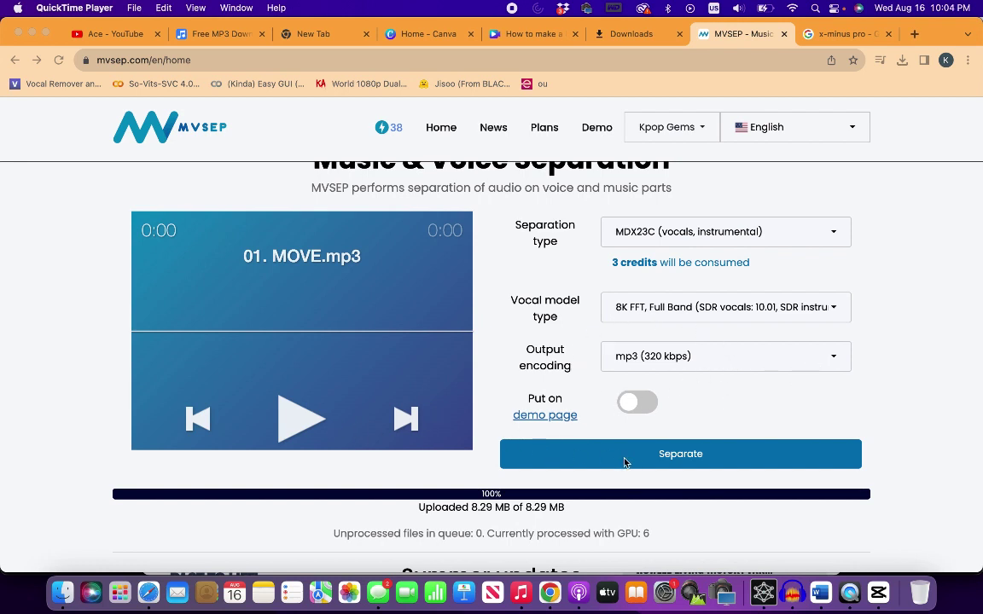
# - Separate 01. MOVE.mp3 with MDX23C (vocals, instrumental) as mp3 (320 kbps) and download the Vocals file
pyautogui.click(663, 464)
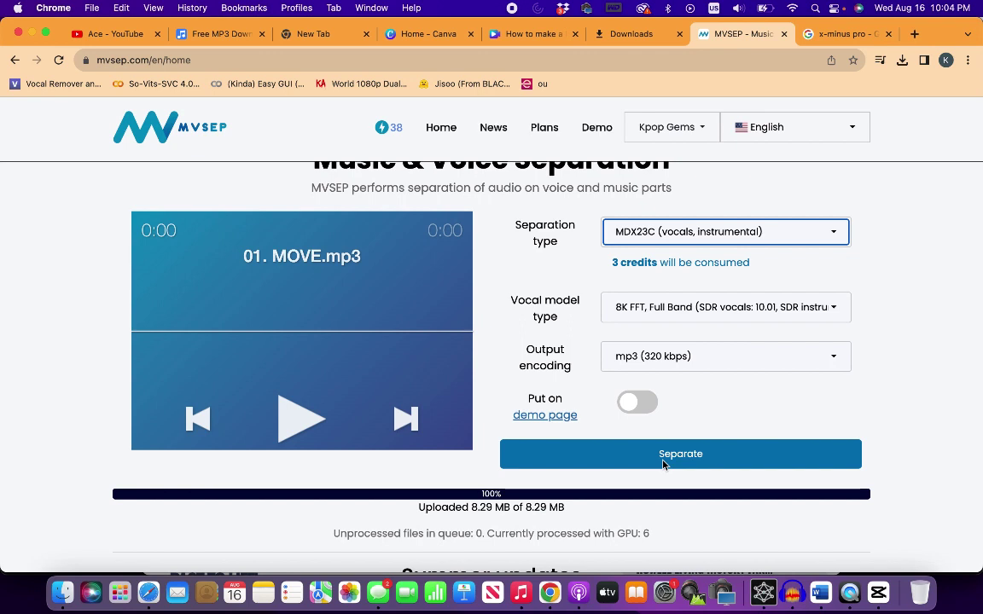
pyautogui.click(665, 461)
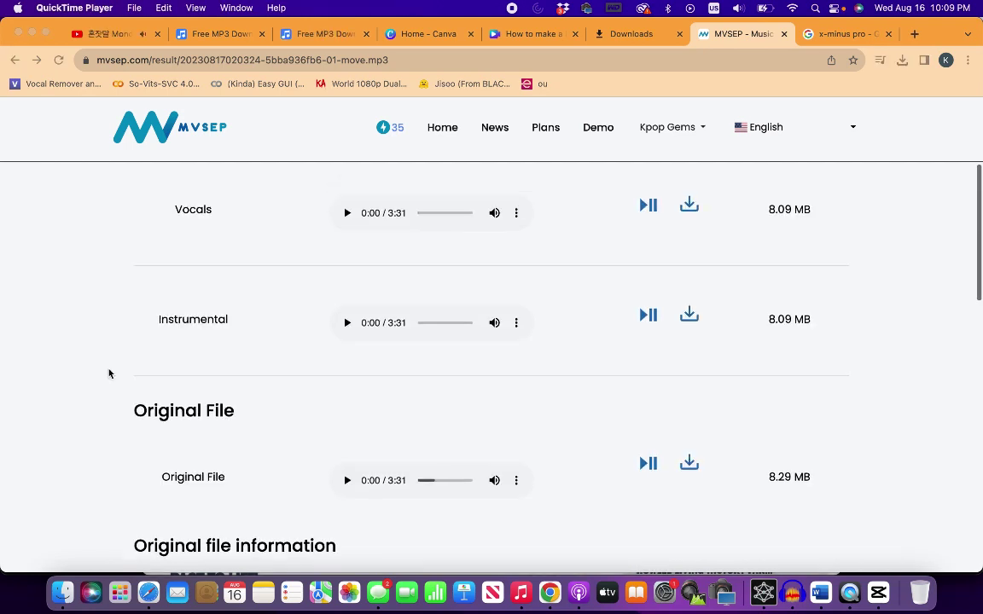
pyautogui.scroll(3, 109, 373)
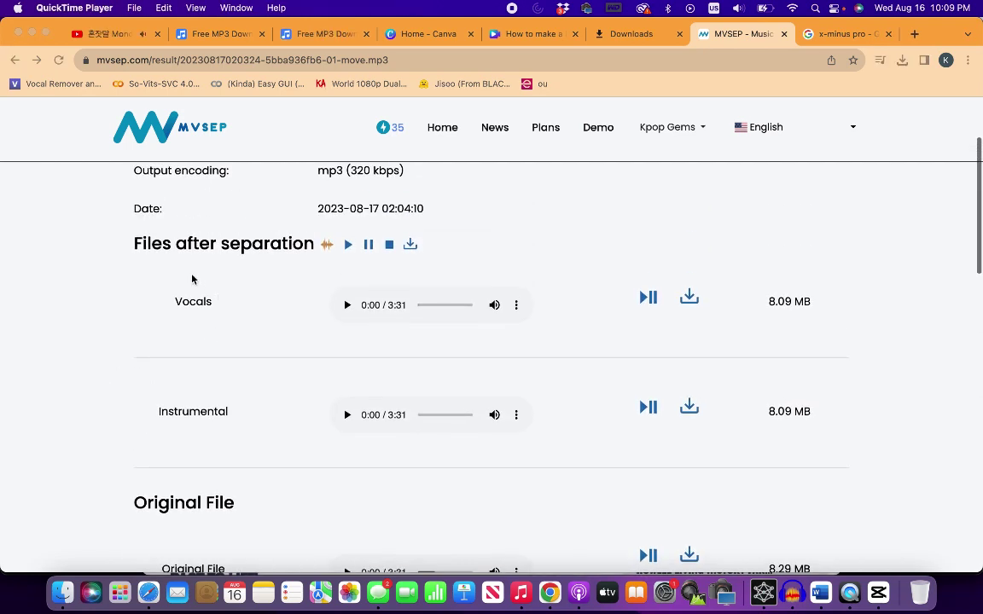
pyautogui.click(691, 299)
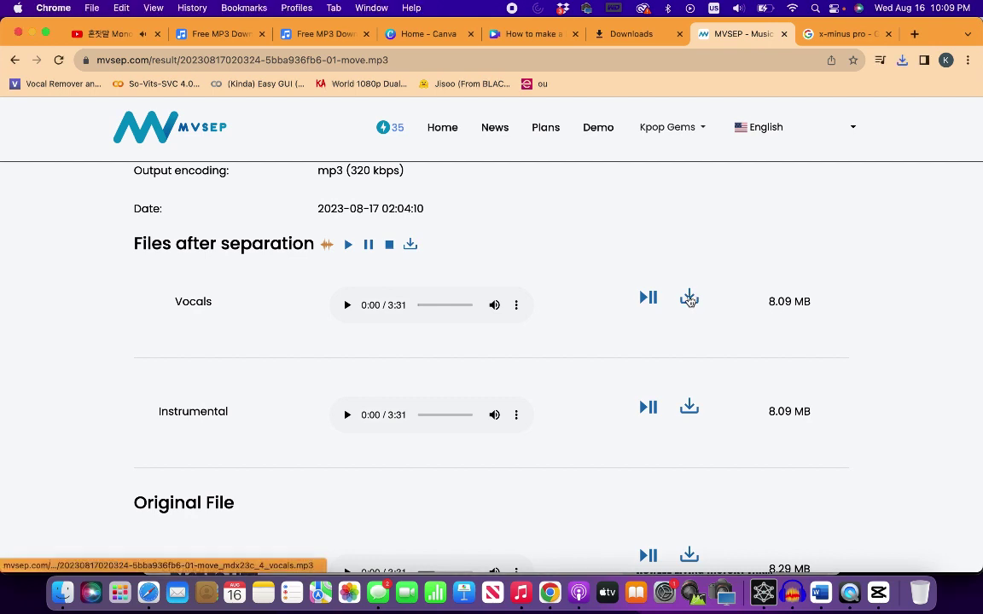
pyautogui.click(689, 299)
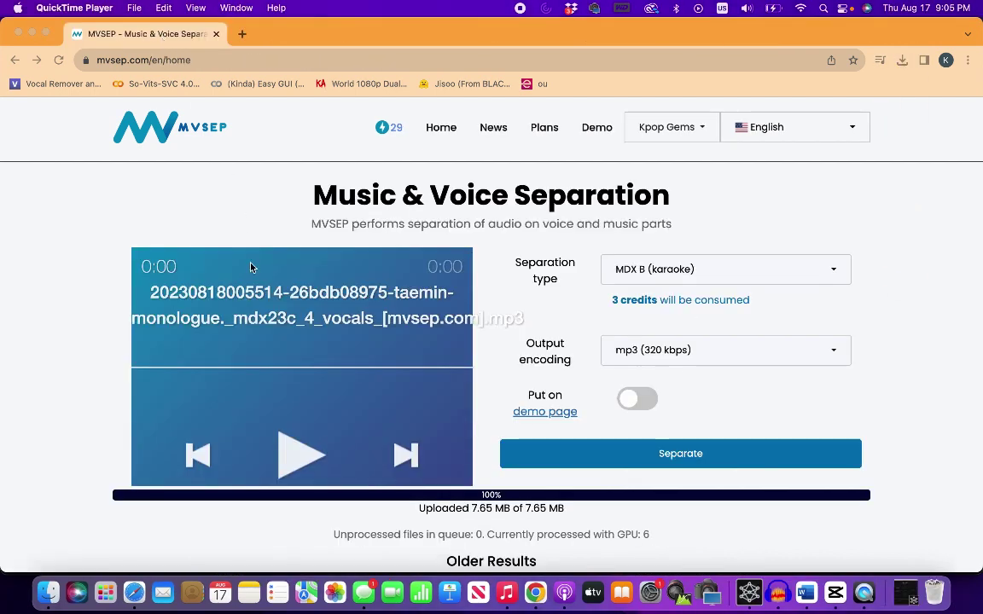
# - Separate the uploaded vocals file with MDX B (karaoke) as mp3 (320 kbps) and download the Vocalsaggr file
pyautogui.scroll(-1, 331, 402)
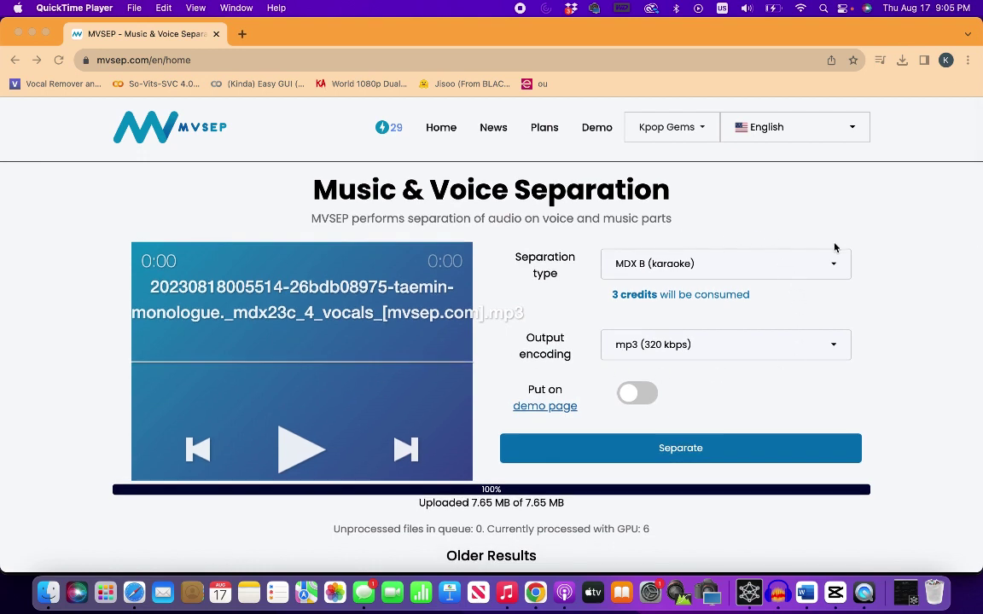
pyautogui.click(680, 450)
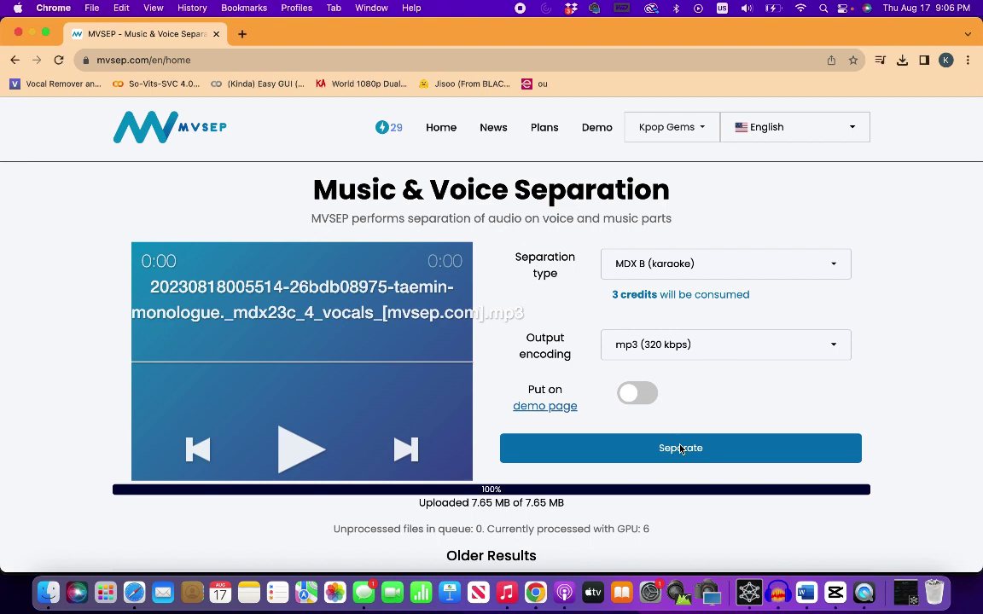
pyautogui.click(681, 450)
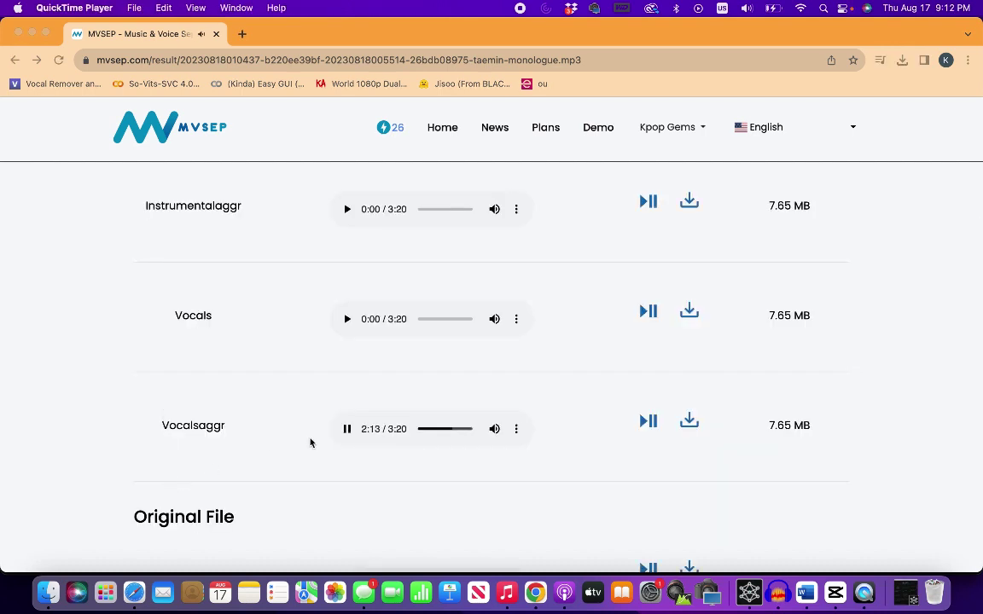
pyautogui.click(692, 424)
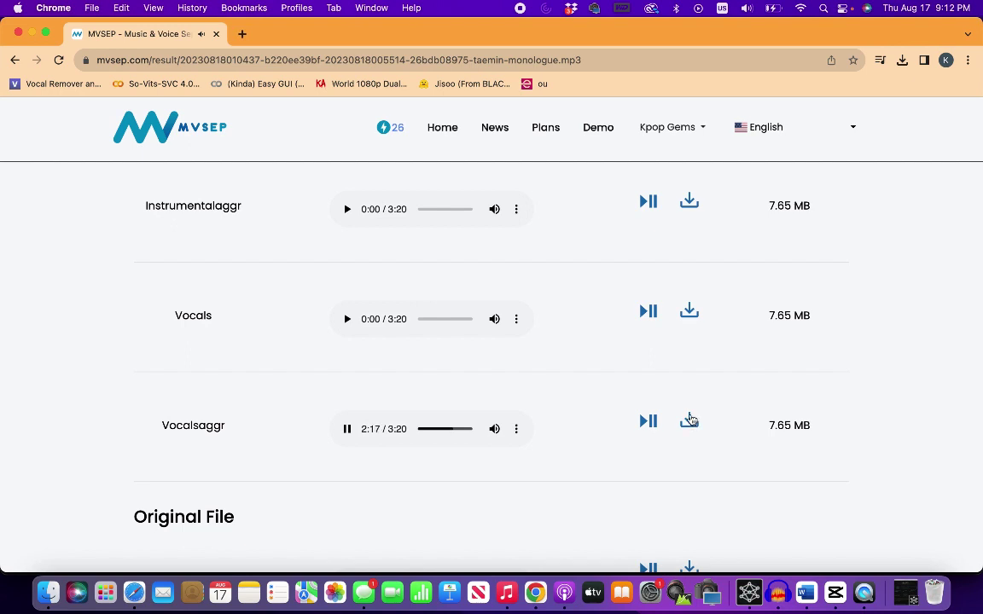
pyautogui.click(690, 422)
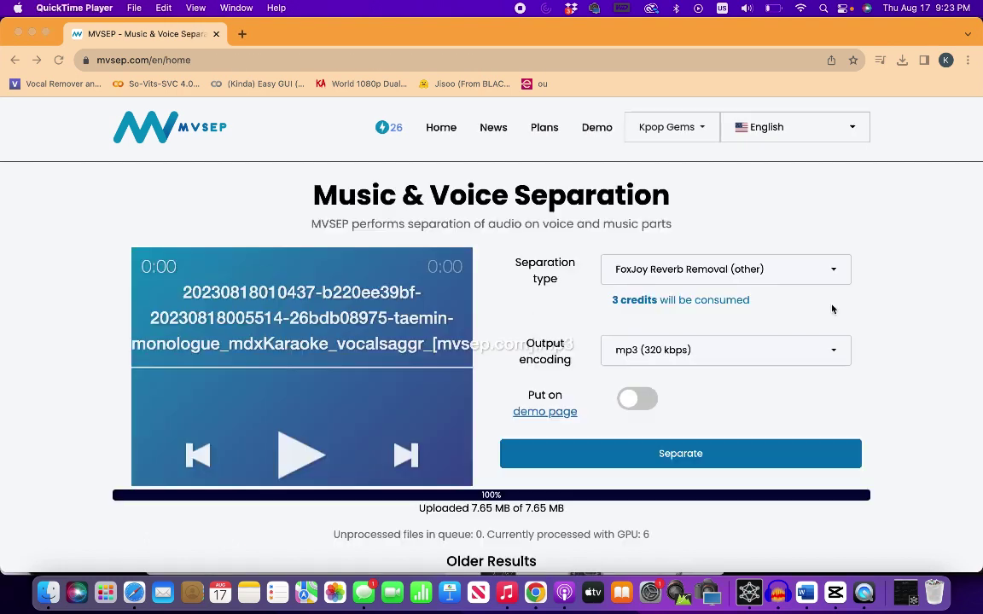
# - Process the uploaded vocalsaggr file with FoxJoy Reverb Removal (other) as mp3 (320 kbps) and preview the Invert result
pyautogui.click(700, 457)
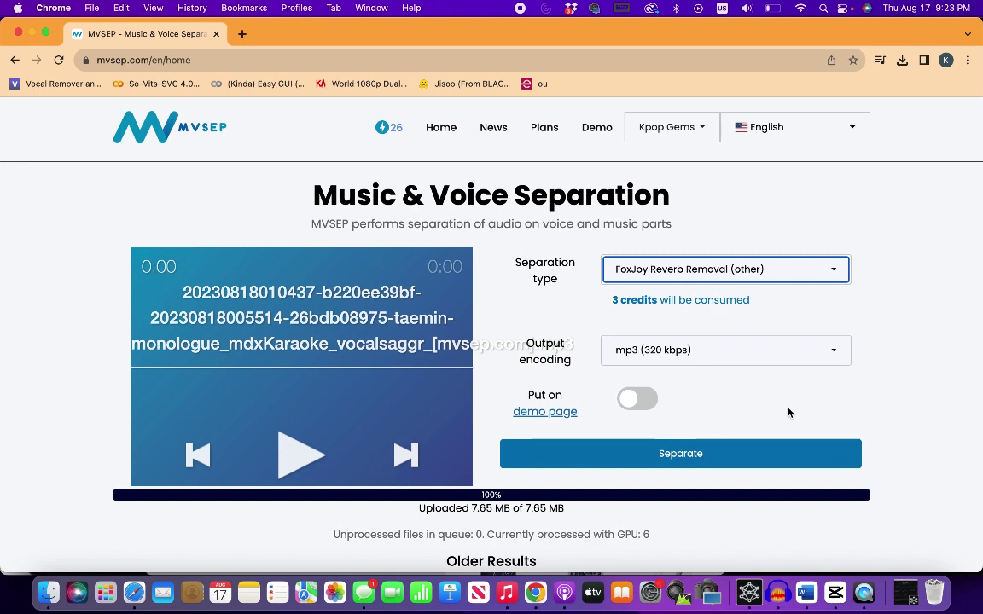
pyautogui.click(719, 457)
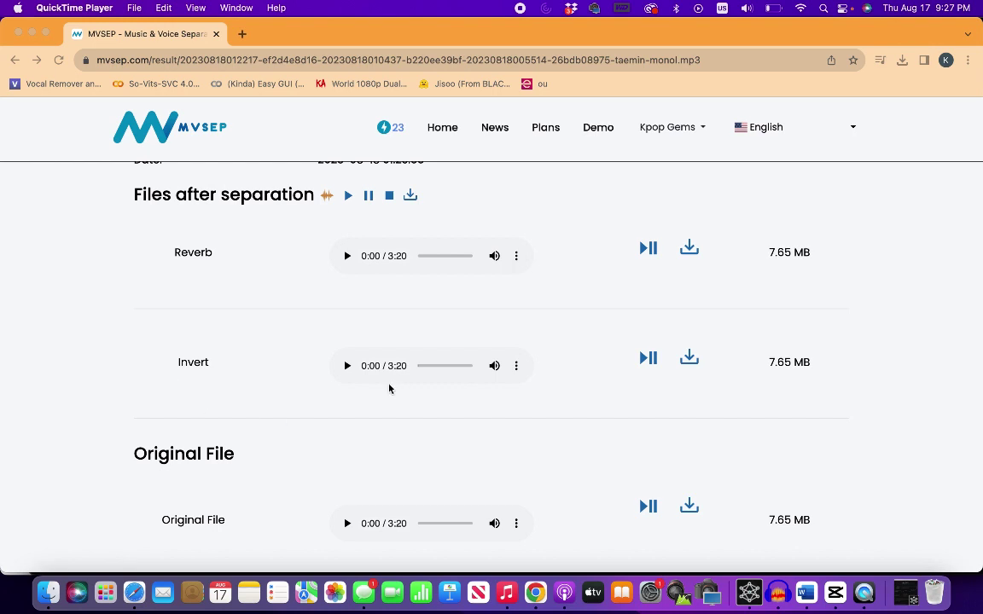
pyautogui.click(345, 367)
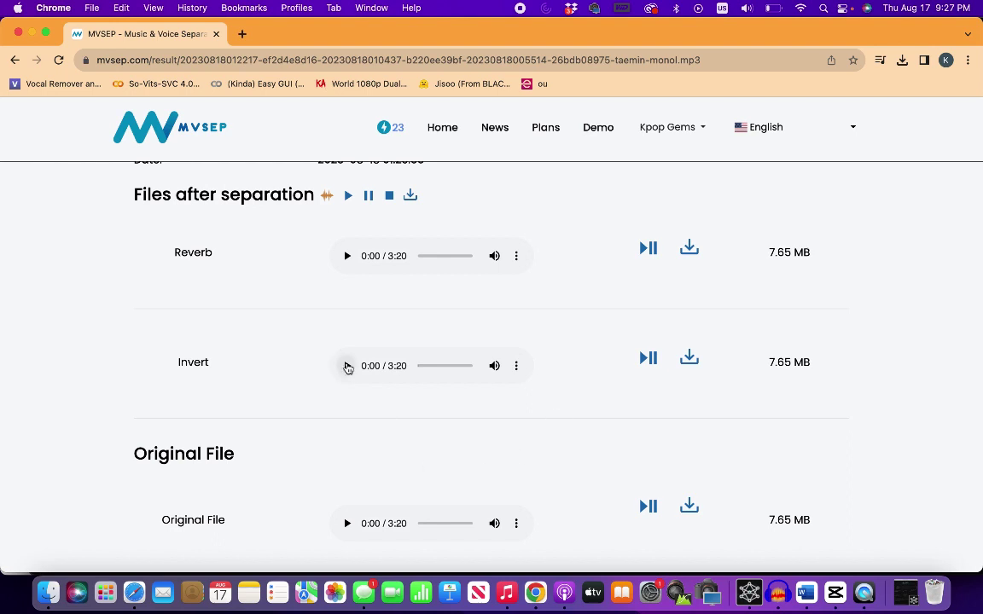
pyautogui.moveTo(417, 366); pyautogui.dragTo(426, 371)
pyautogui.click(347, 366)
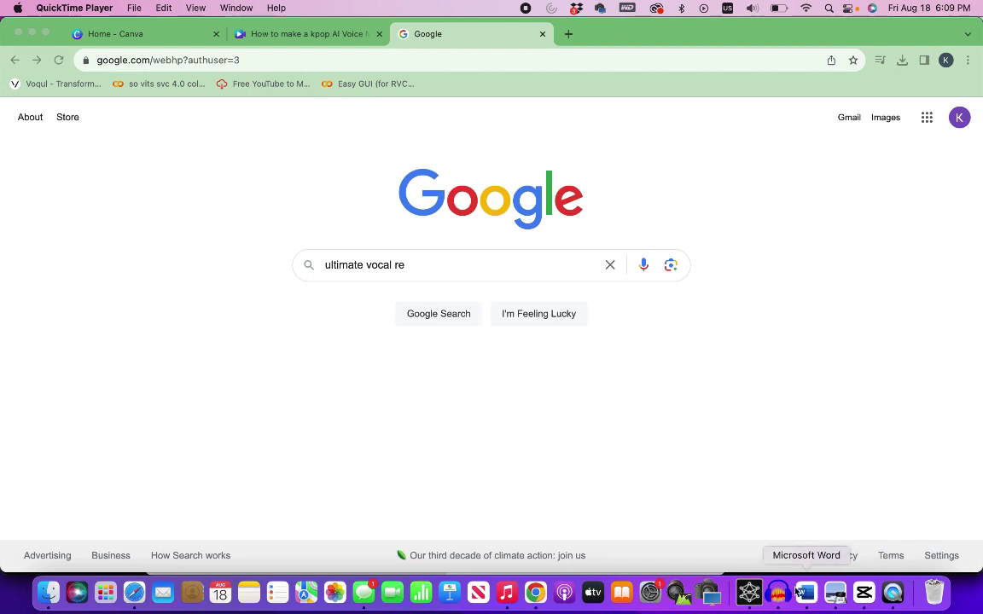
# - Search Google for "ultimate vocal remover 5" and open the UVR download page from its official website
pyautogui.click(435, 273)
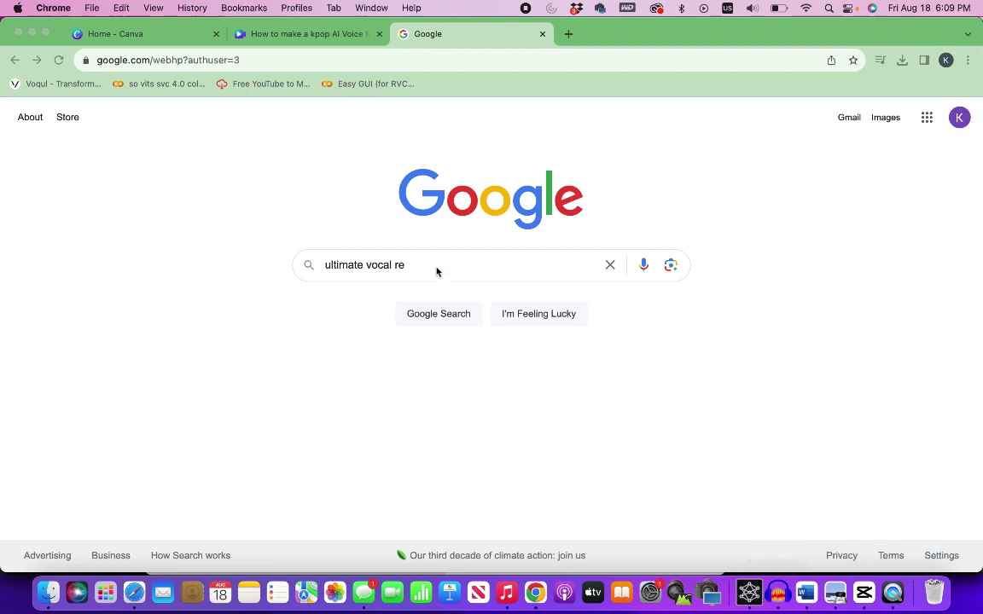
pyautogui.click(414, 265)
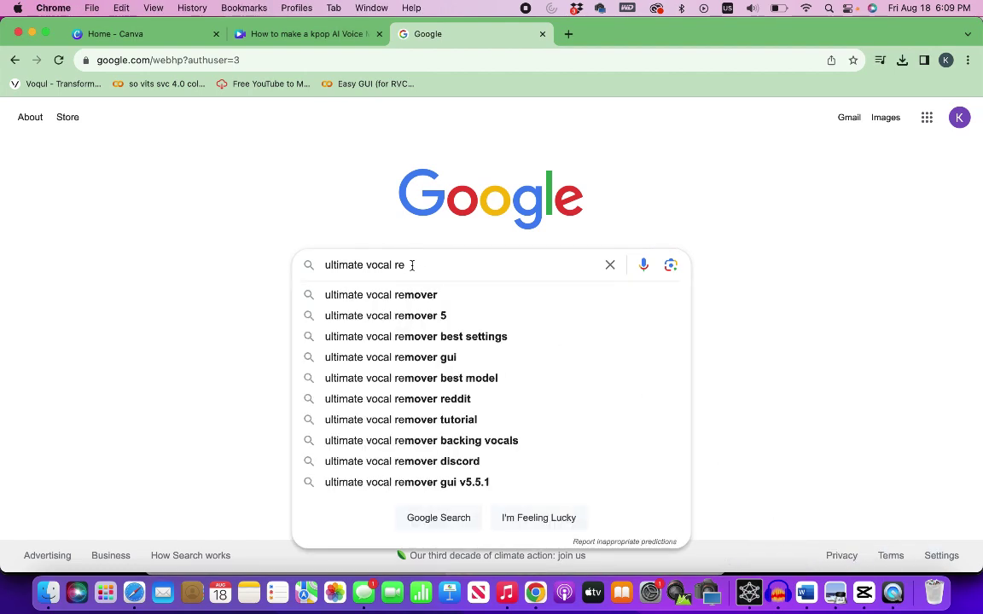
pyautogui.write('mover')
pyautogui.click(415, 318)
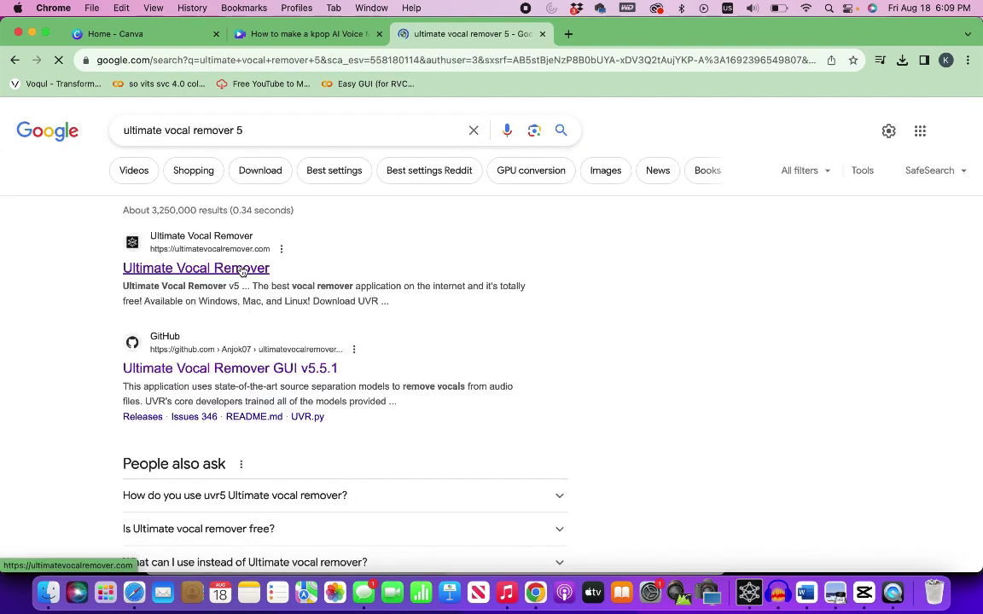
pyautogui.click(242, 269)
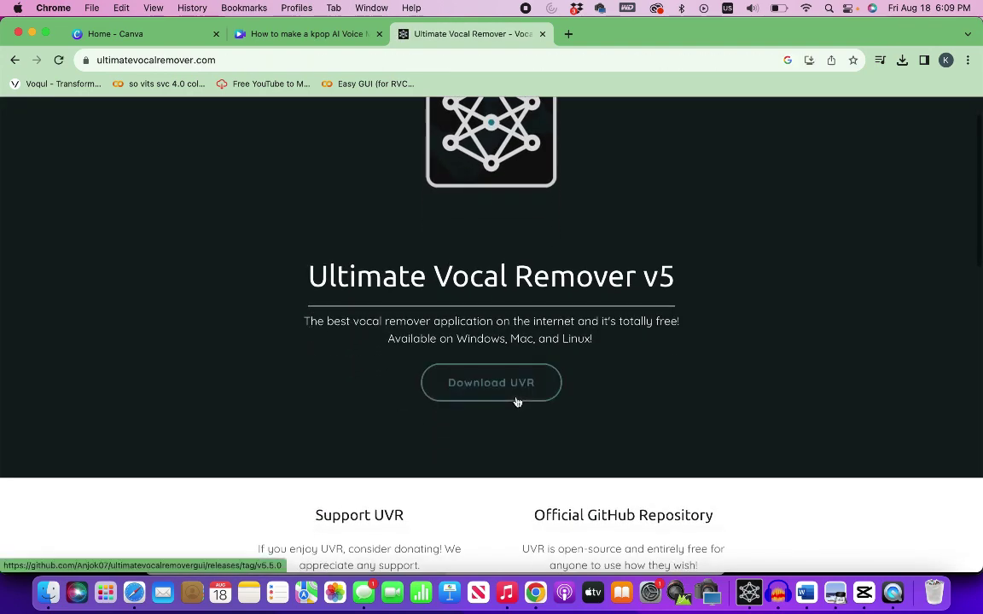
pyautogui.click(517, 394)
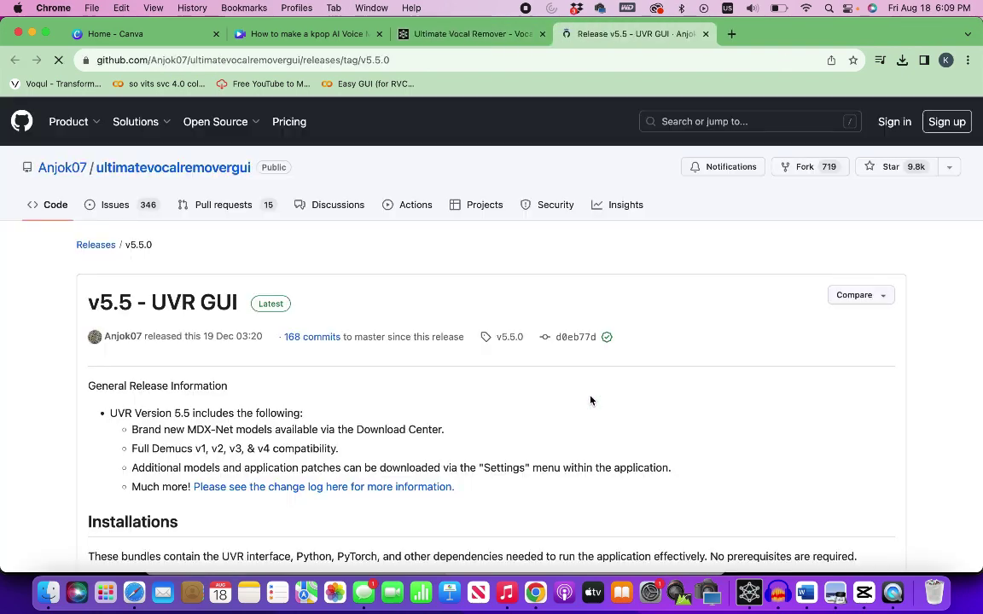
# - Examine the Windows and macOS installation notes, download links and assets on the UVR v5.5 release page
pyautogui.scroll(-2, 589, 401)
pyautogui.scroll(-5, 589, 400)
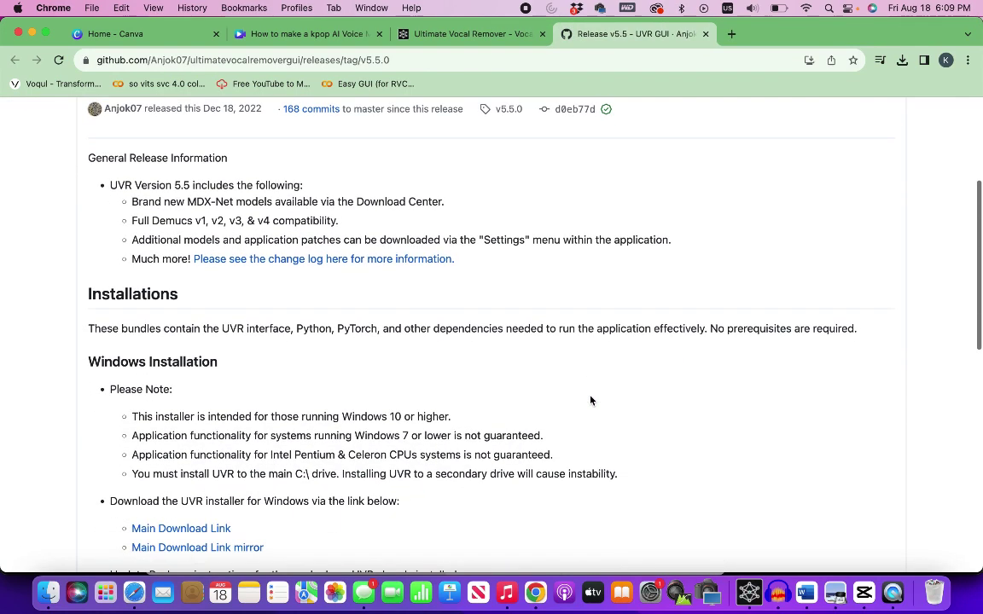
pyautogui.scroll(-3, 590, 400)
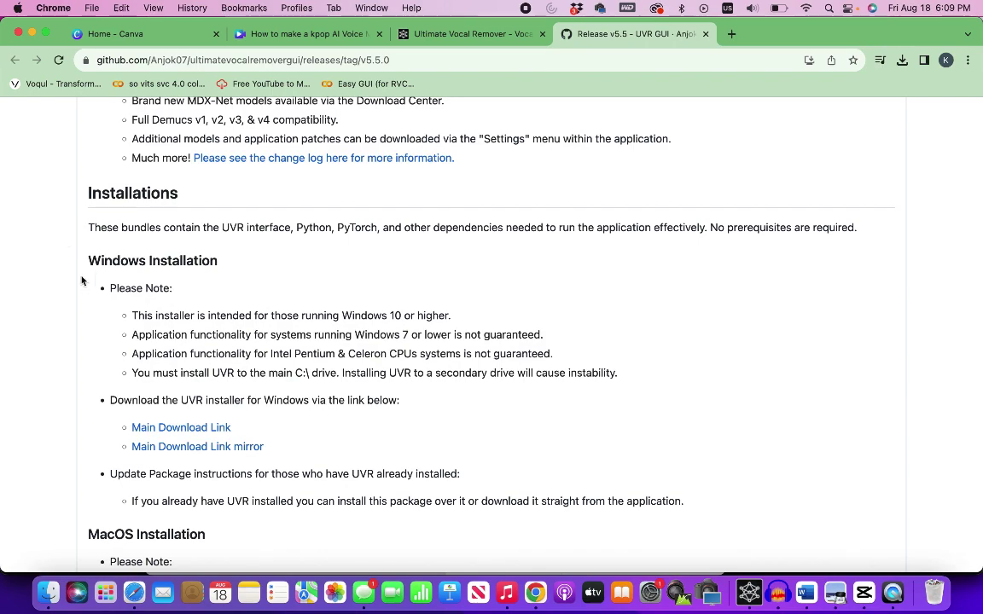
pyautogui.scroll(-4, 359, 359)
pyautogui.scroll(-4, 359, 359)
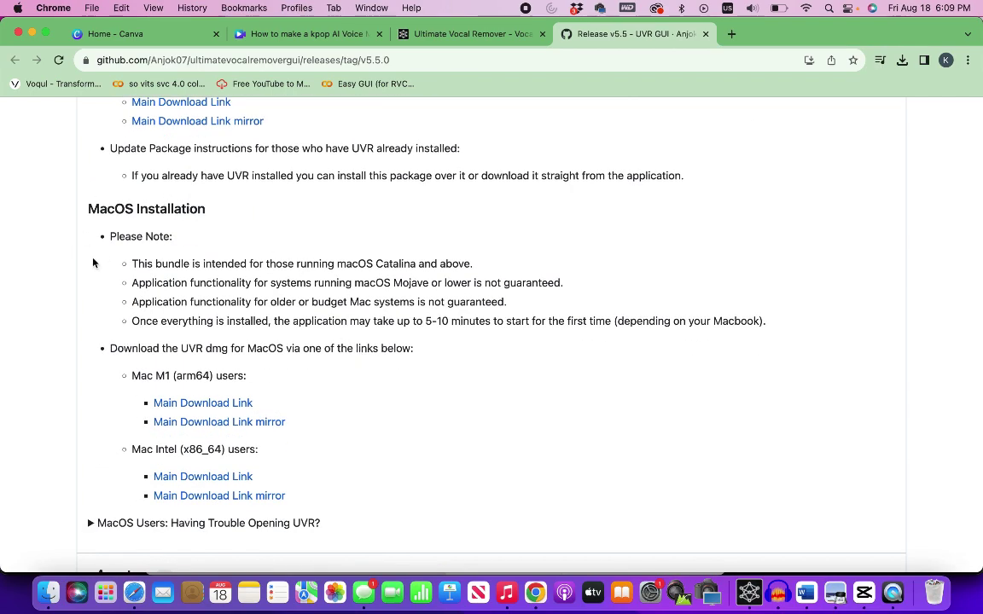
pyautogui.scroll(-2, 368, 426)
pyautogui.scroll(-4, 367, 427)
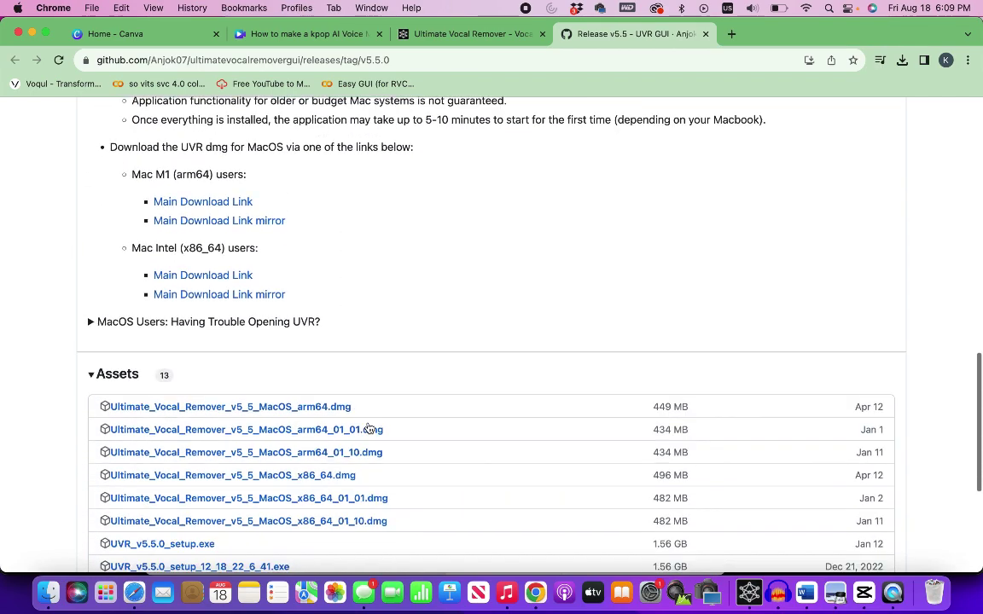
pyautogui.scroll(5, 367, 427)
pyautogui.scroll(1, 369, 426)
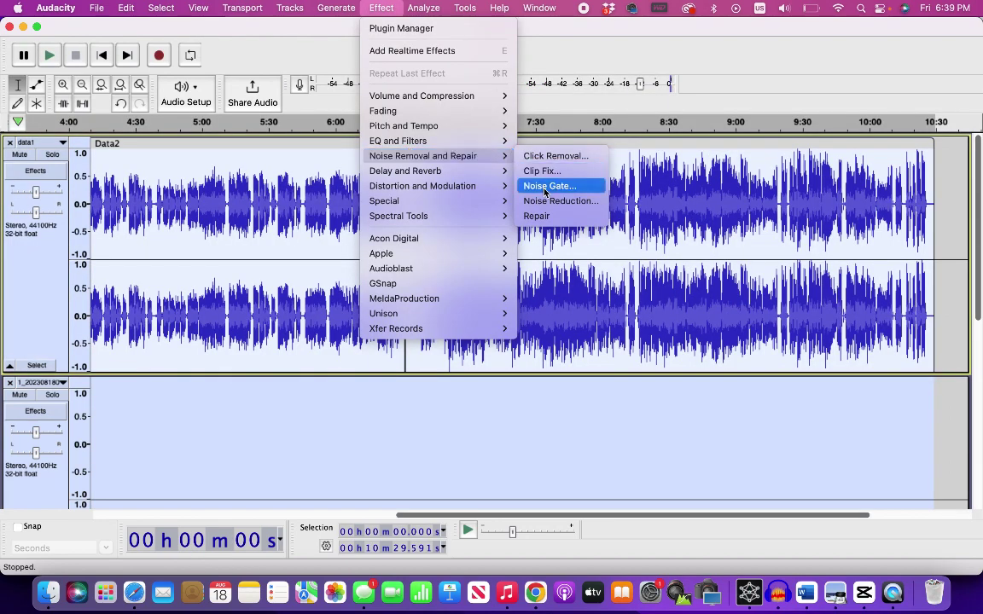
# - In Audacity, apply Noise Gate to the selected audio with a -40 dB gate threshold and -24 dB level reduction
pyautogui.click(545, 188)
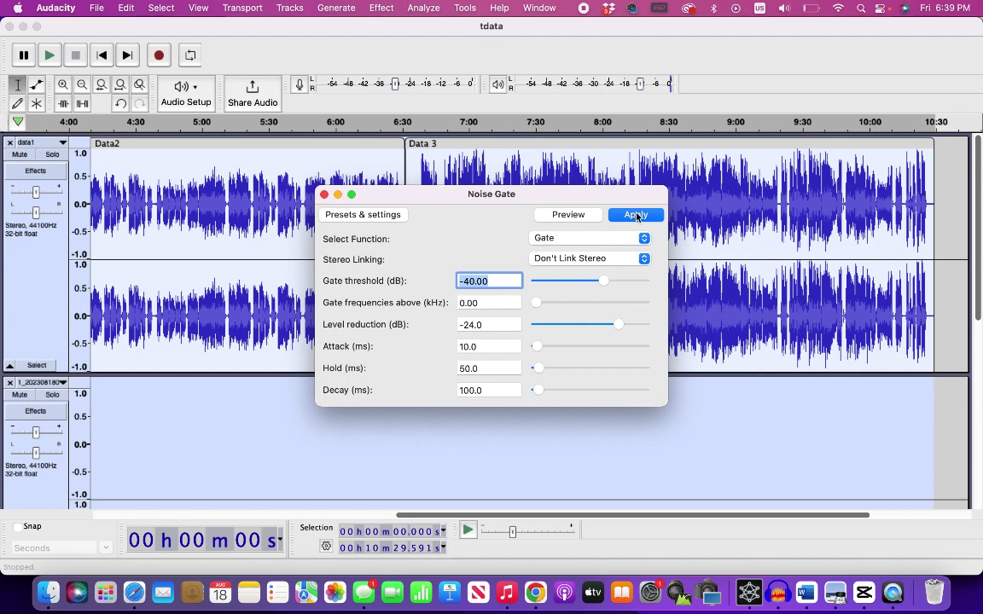
pyautogui.click(632, 214)
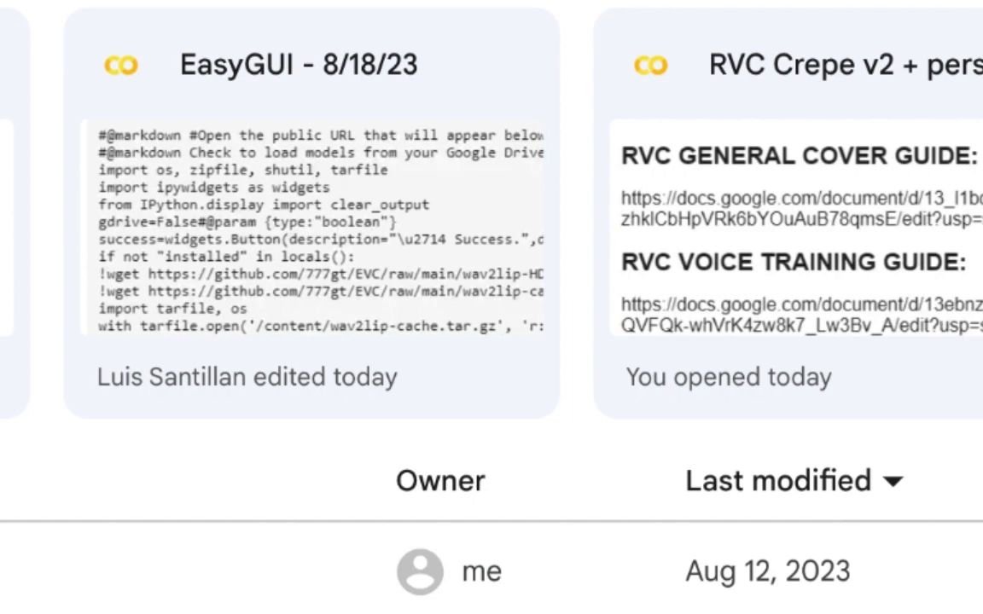
# - In Google Drive, create a new folder named "dataset"
pyautogui.hotkey('shift', 'f')
pyautogui.press('BackSpace')
pyautogui.write('da')
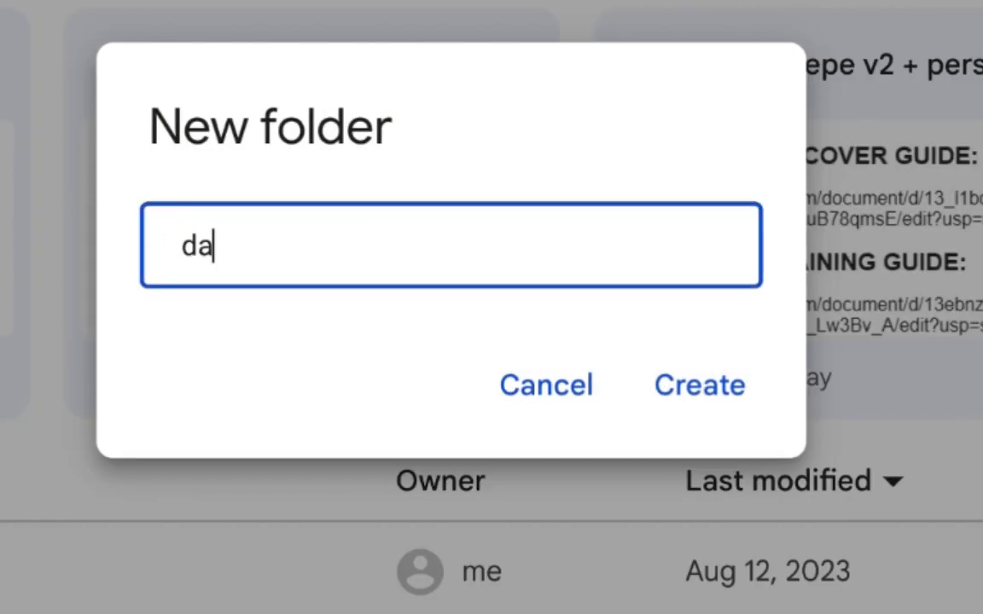
pyautogui.write('taset')
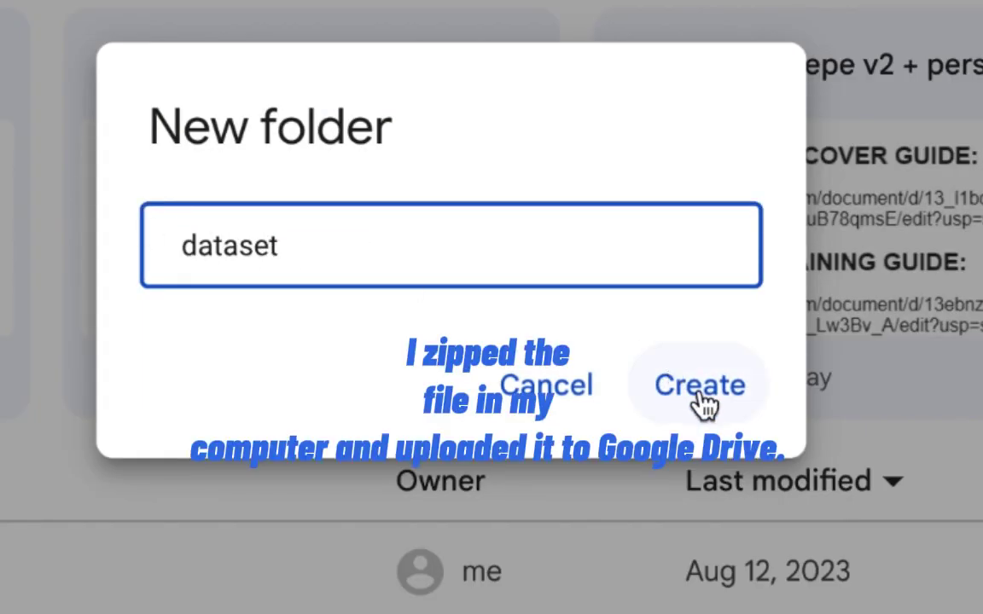
pyautogui.click(700, 388)
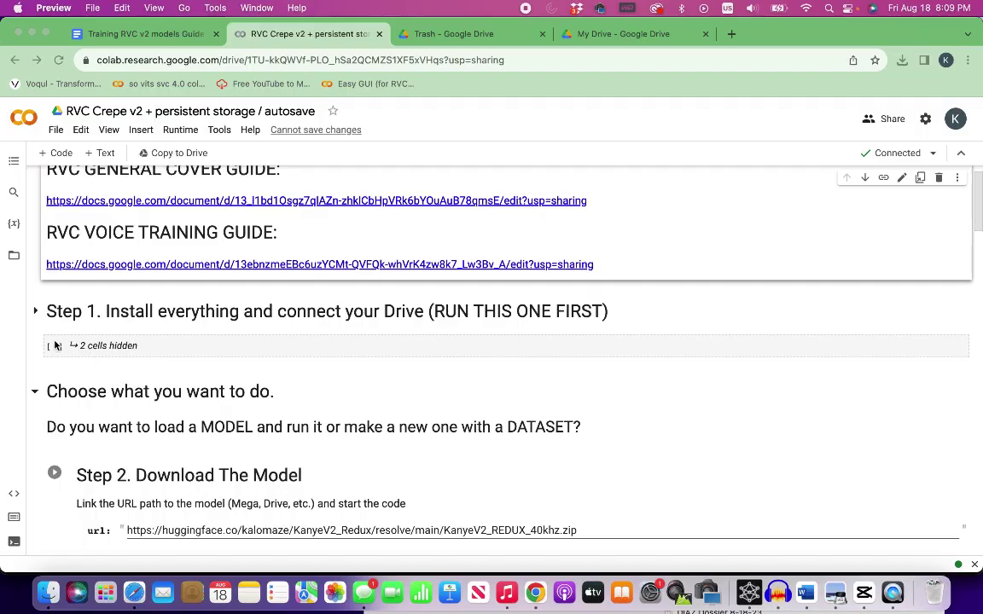
pyautogui.scroll(-1, 55, 343)
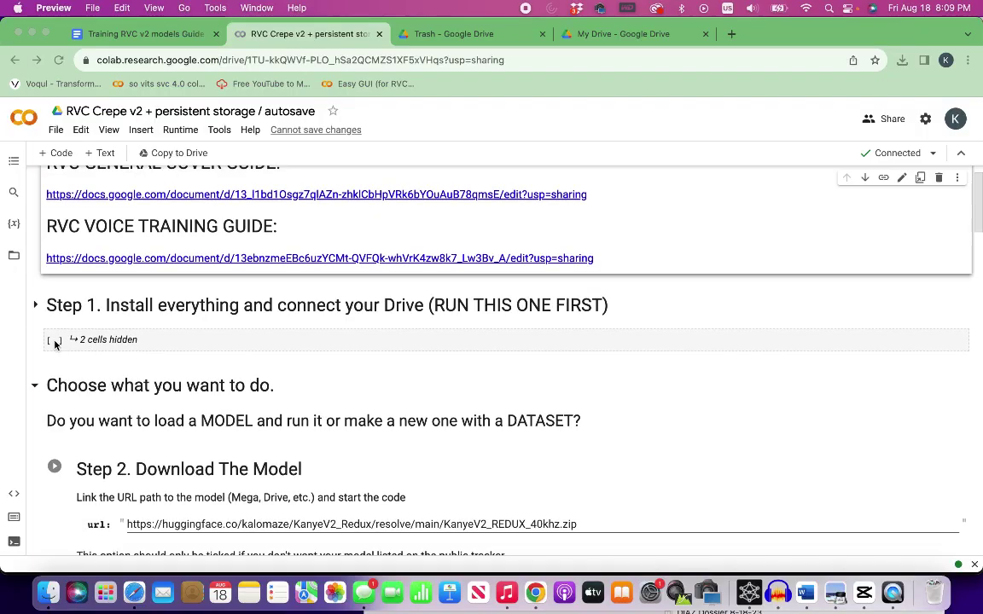
# - Run the notebook's Step 1 cells to install everything and connect Google Drive, accepting that the notebook is not authored by Google
pyautogui.click(38, 286)
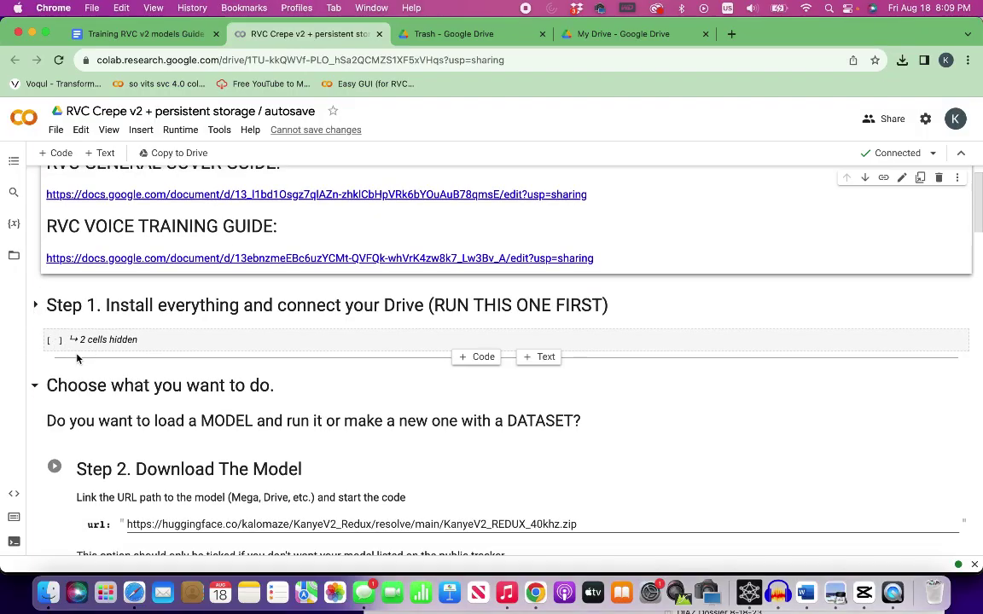
pyautogui.click(76, 359)
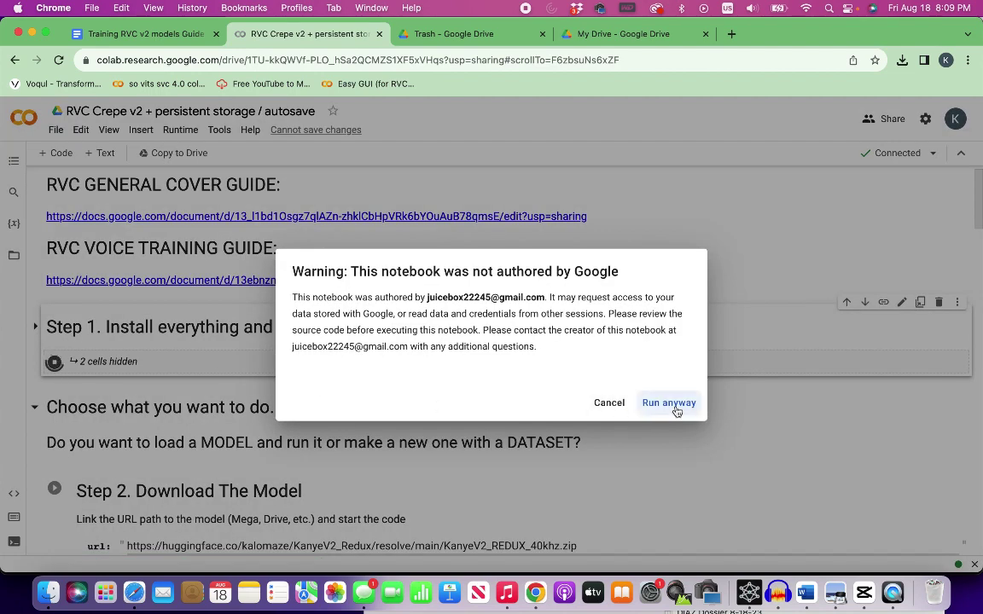
pyautogui.click(669, 403)
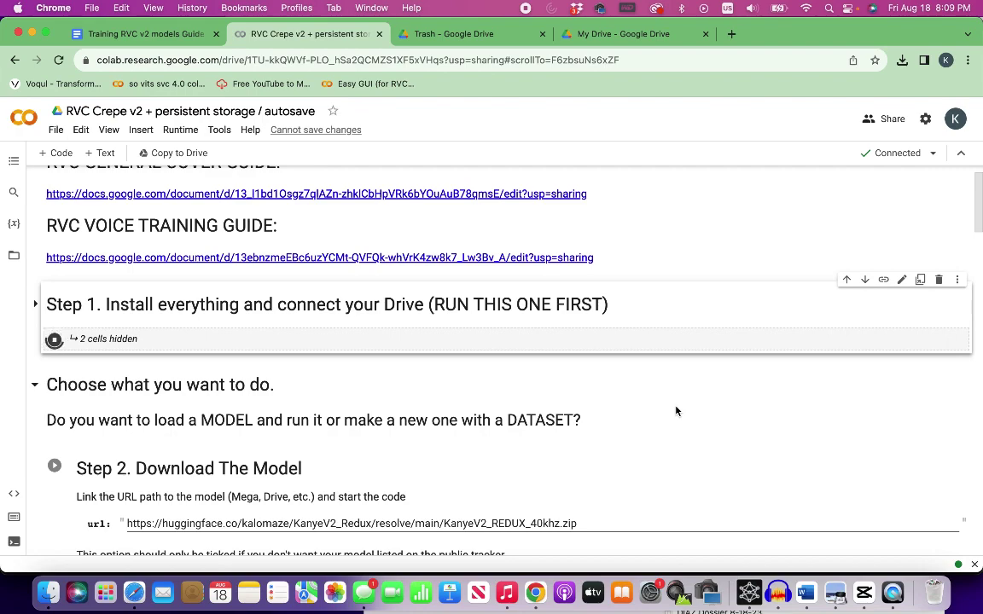
pyautogui.scroll(-2, 676, 411)
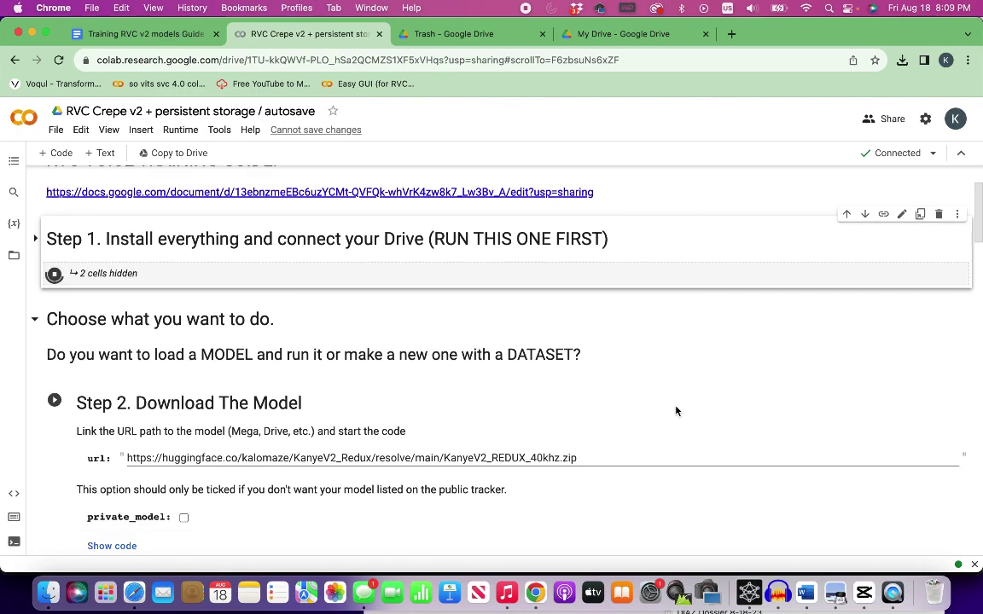
pyautogui.scroll(-2, 676, 411)
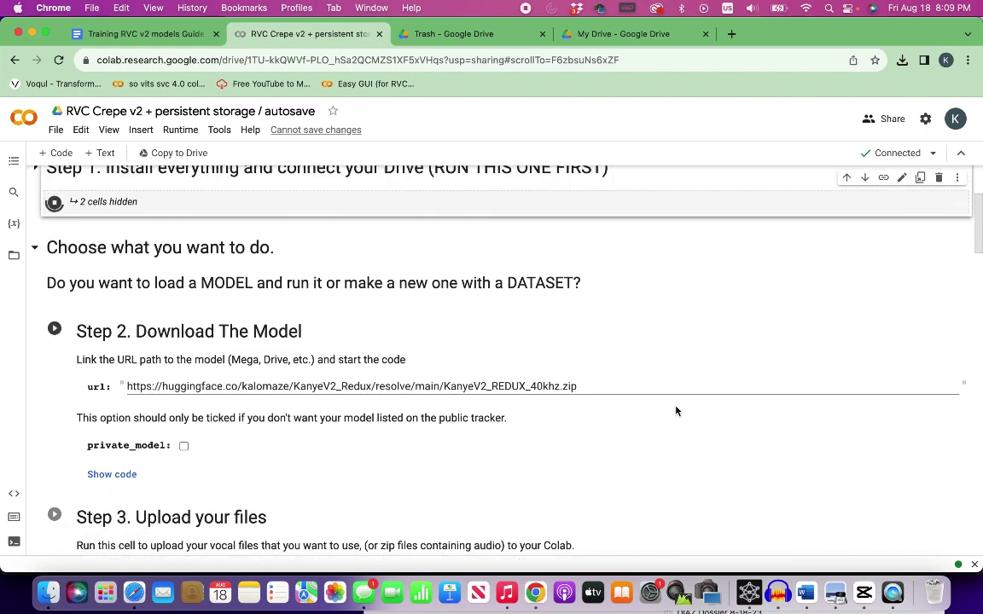
pyautogui.scroll(1, 676, 411)
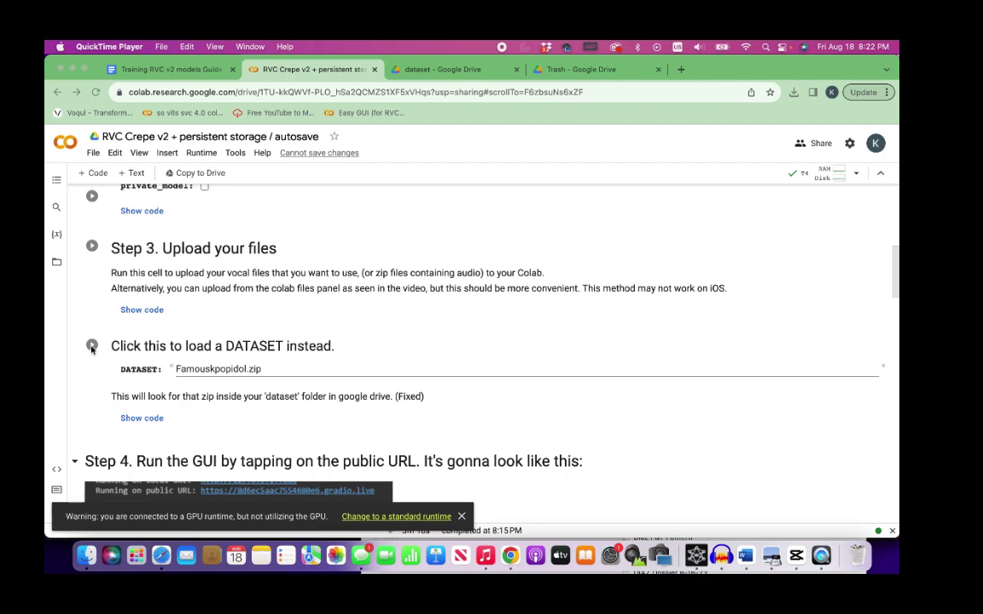
# - Load the dataset Famouskpopidol.zip from the Drive dataset folder by running the notebook's load DATASET cell
pyautogui.click(91, 348)
pyautogui.click(91, 347)
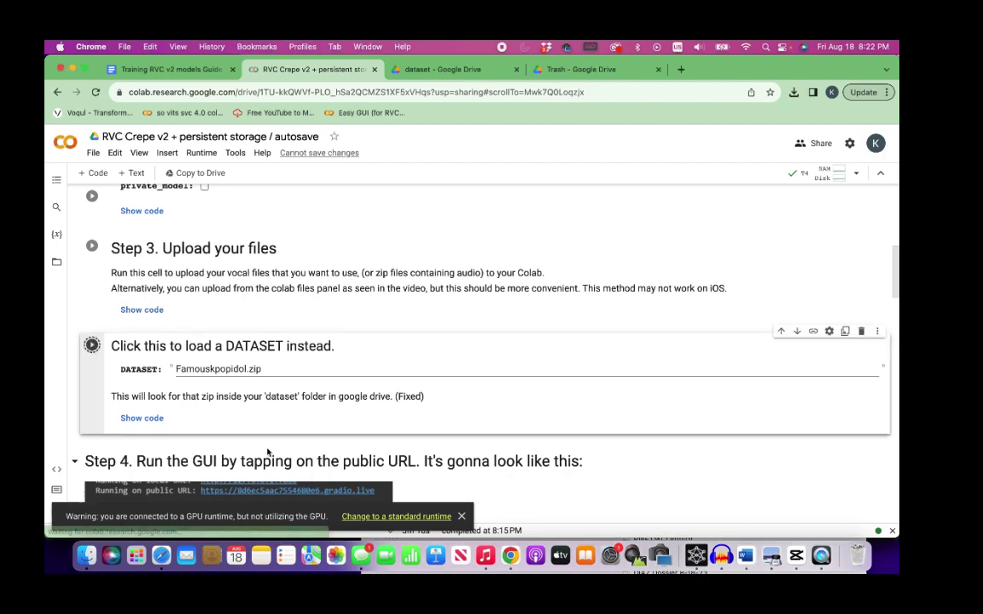
pyautogui.scroll(-2, 510, 424)
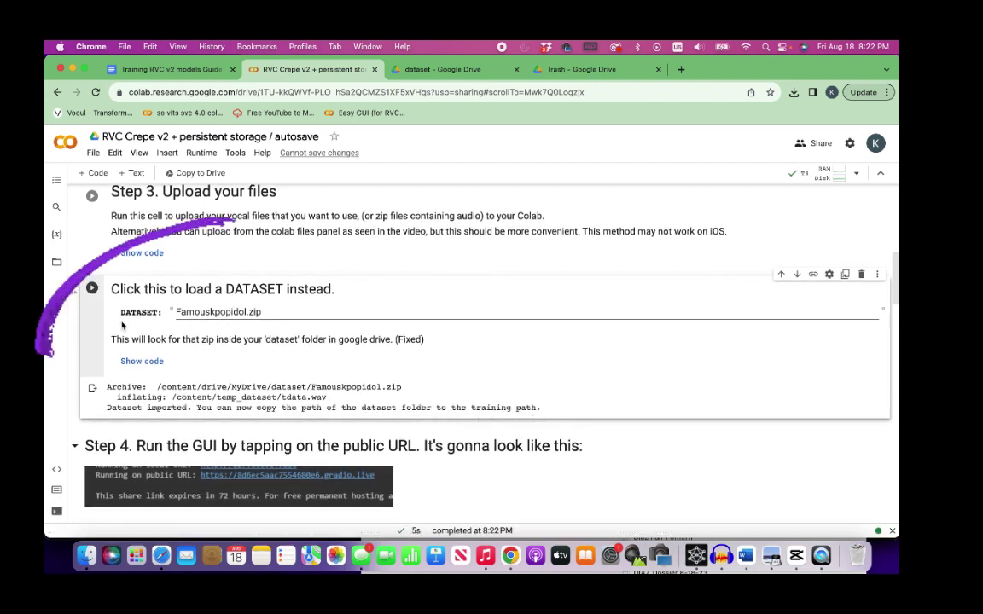
pyautogui.scroll(-3, 399, 377)
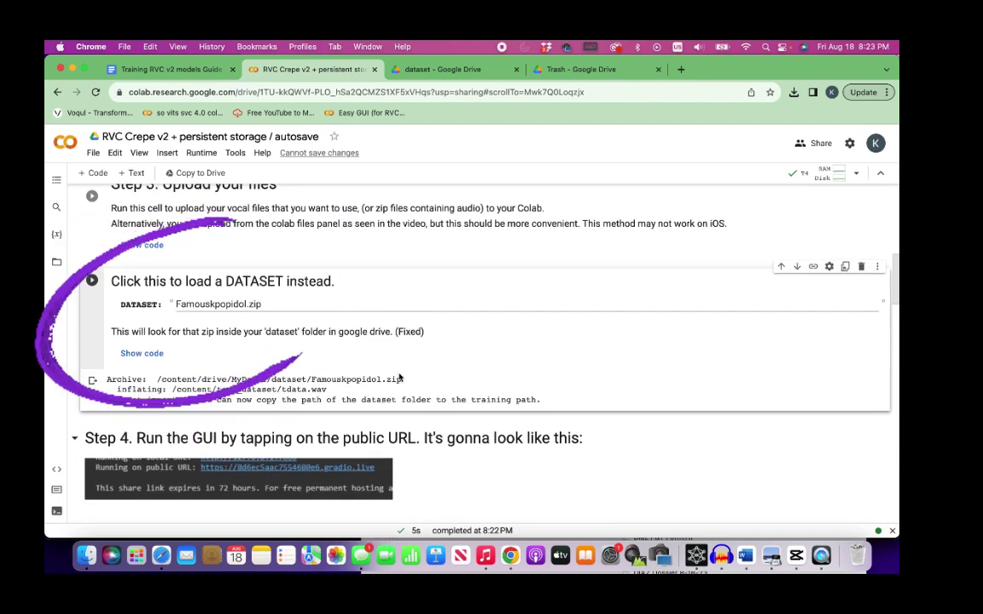
# - Run the Step 4 GUI cell with easy_gui and auto_backups enabled, and open its public URL
pyautogui.scroll(-4, 399, 377)
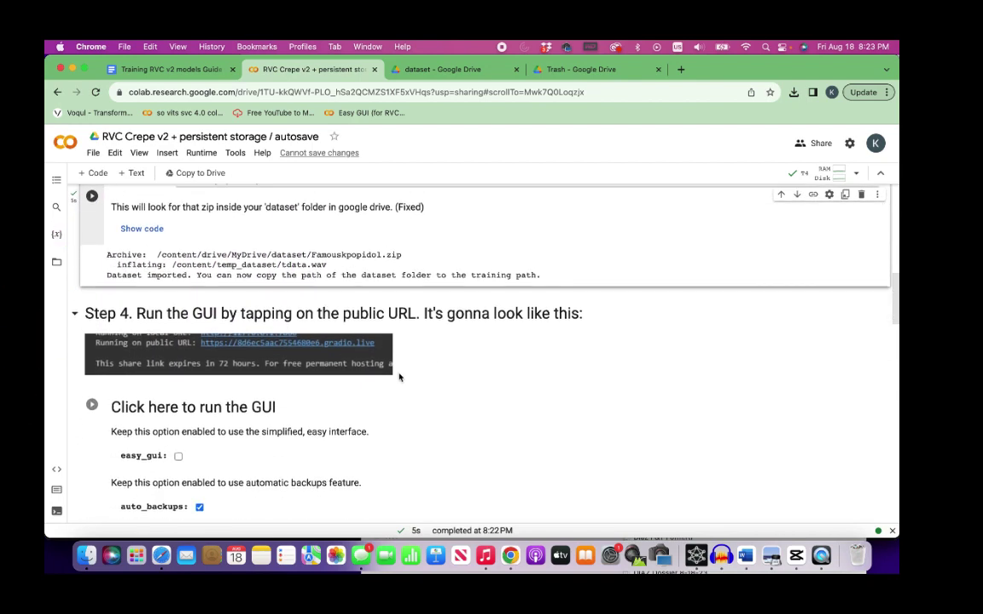
pyautogui.scroll(-6, 167, 388)
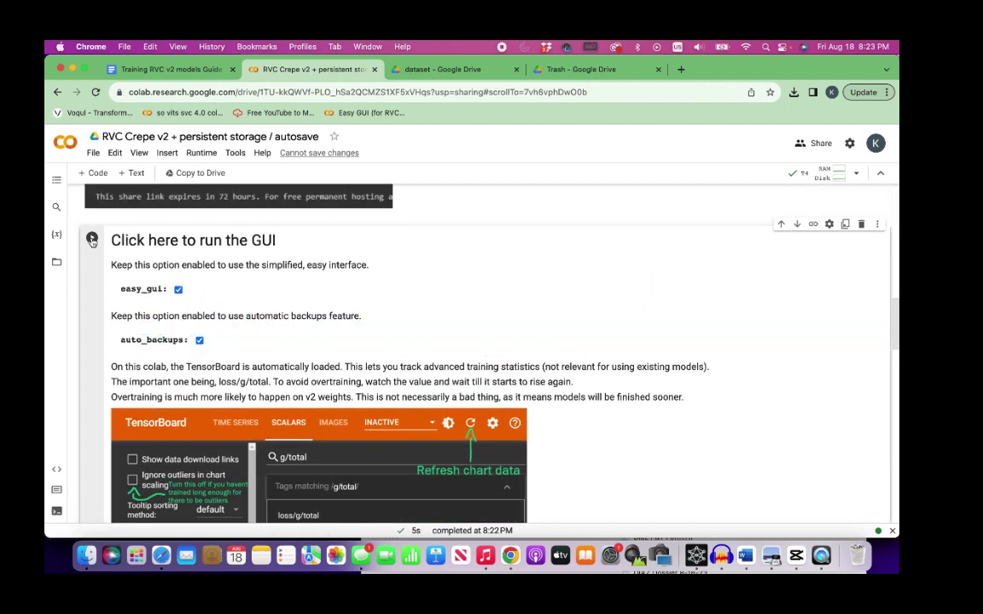
pyautogui.click(91, 238)
pyautogui.scroll(-3, 385, 307)
pyautogui.scroll(2, 386, 307)
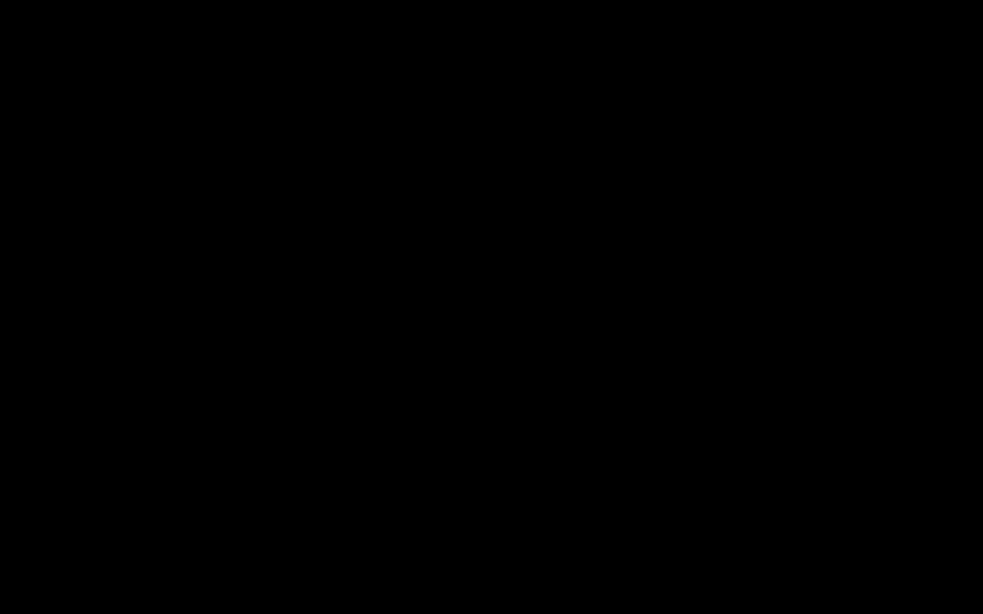
pyautogui.click(271, 392)
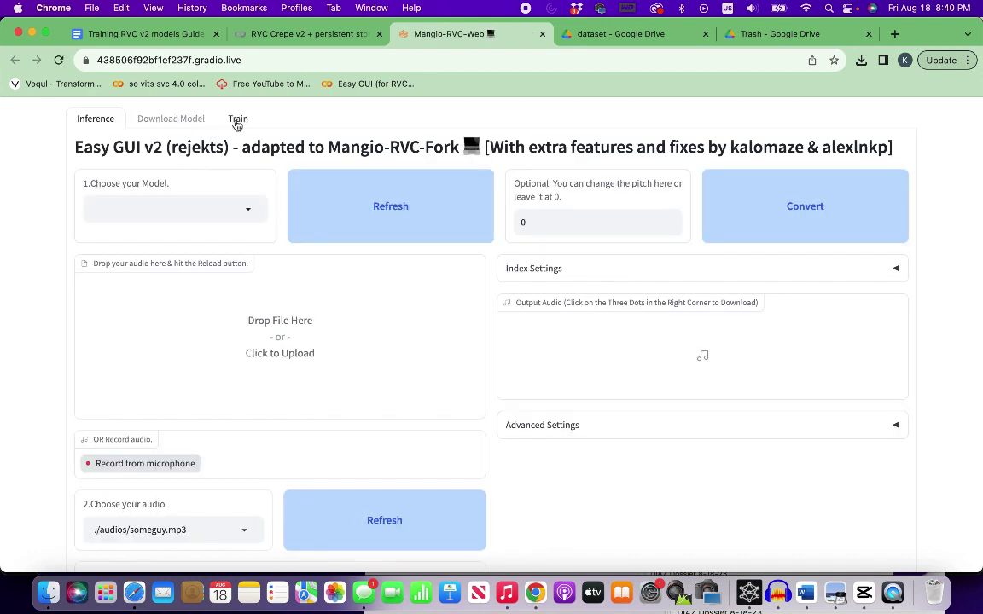
# - Open the training section of the Mangio-RVC web interface and set the voice name to Famouskpopidol
pyautogui.click(239, 121)
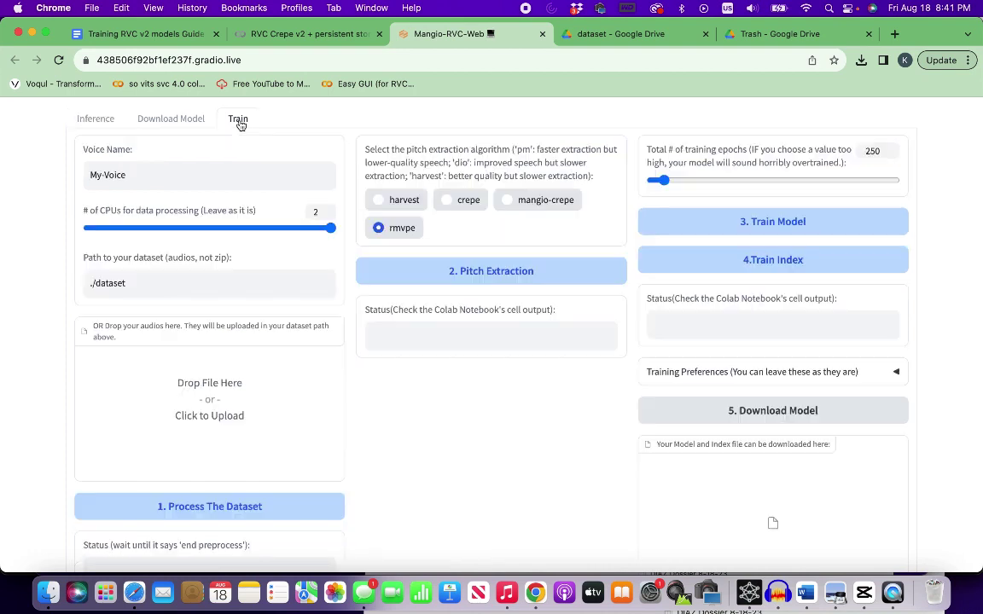
pyautogui.click(182, 180)
pyautogui.press('BackSpace')
pyautogui.press('BackSpace')
pyautogui.press('BackSpace')
pyautogui.write('Famouskp')
pyautogui.scroll(-1, 227, 235)
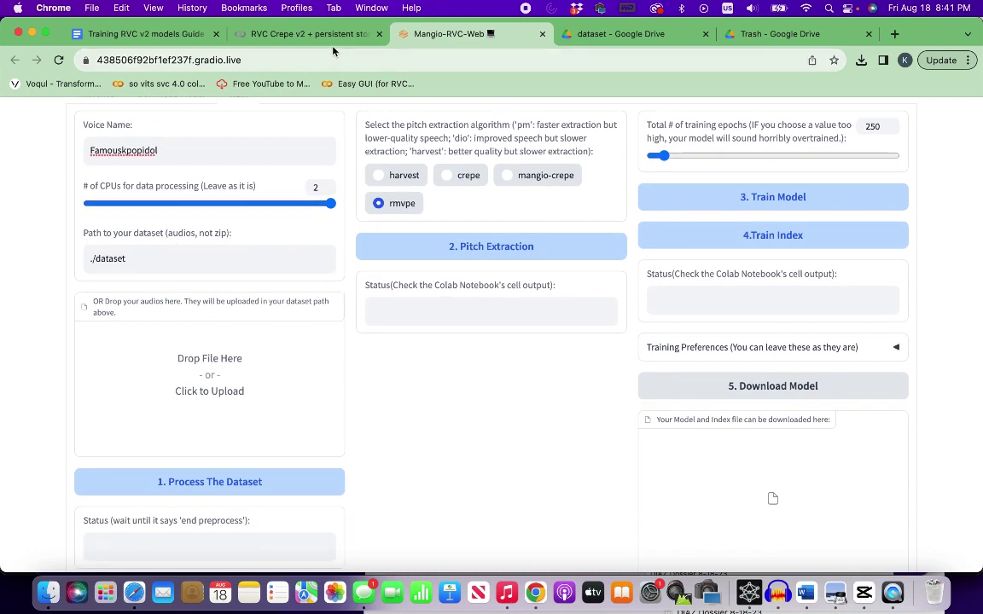
# - Copy the path of the dataset folder from the Colab notebook's files
pyautogui.click(310, 34)
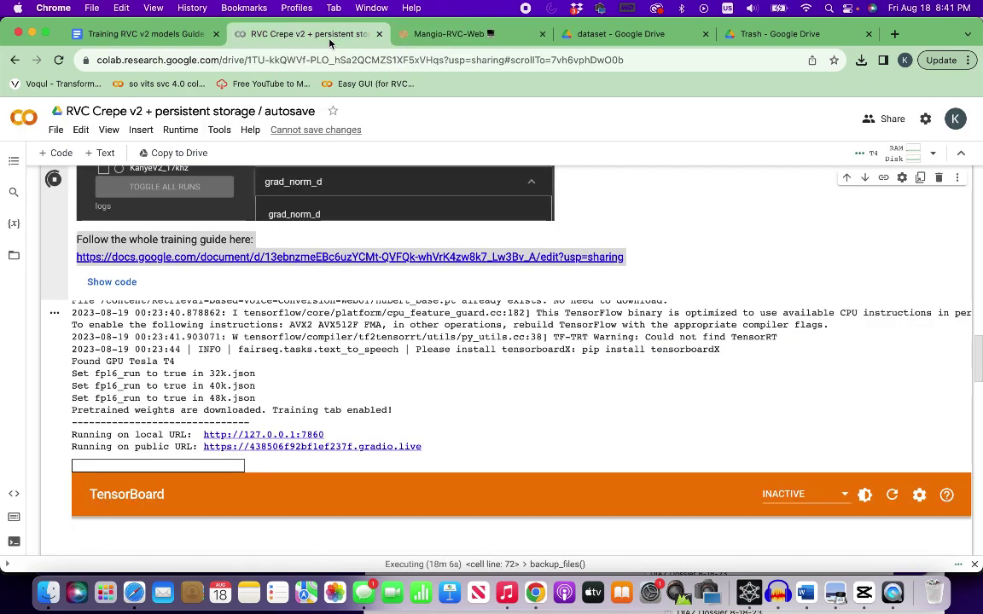
pyautogui.click(14, 258)
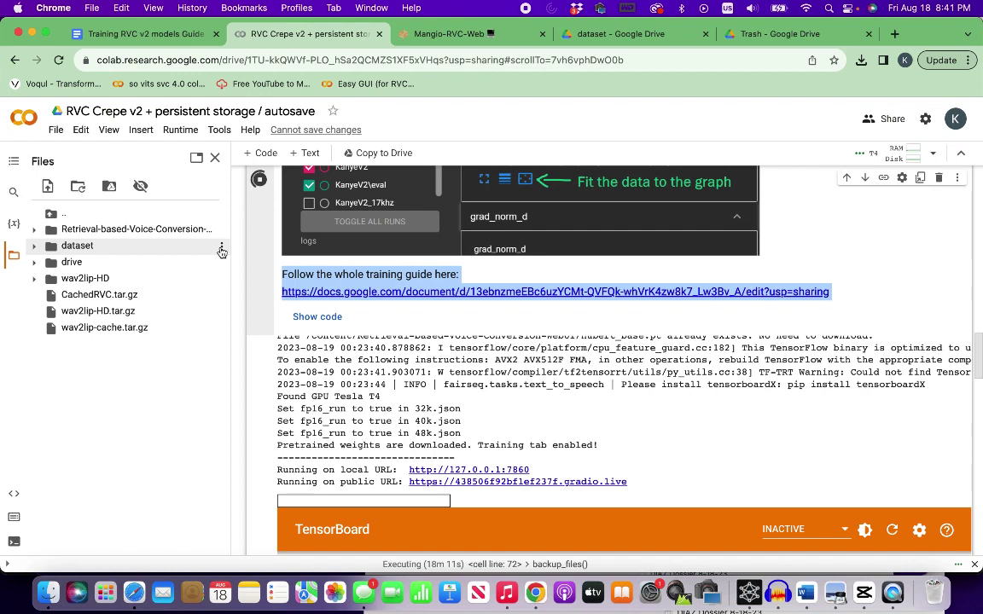
pyautogui.click(220, 248)
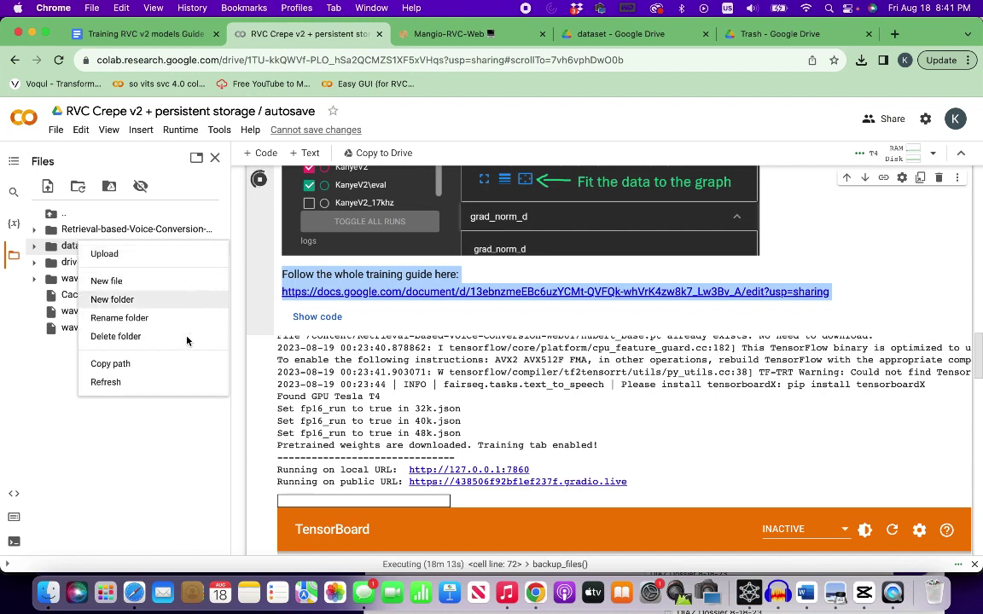
pyautogui.click(186, 362)
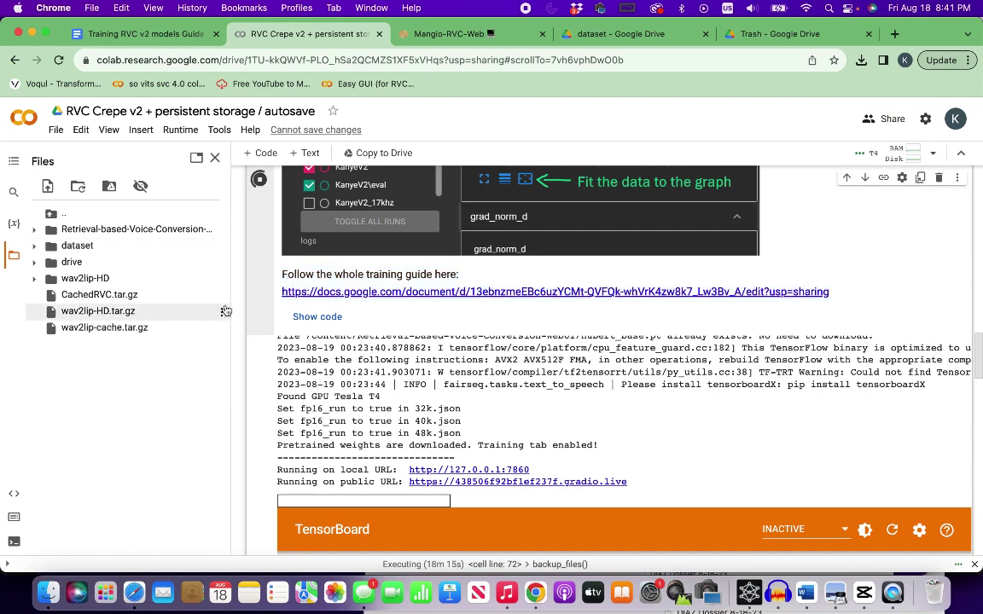
# - Back in the Mangio-RVC web interface, set the dataset path to /content/dataset
pyautogui.click(456, 39)
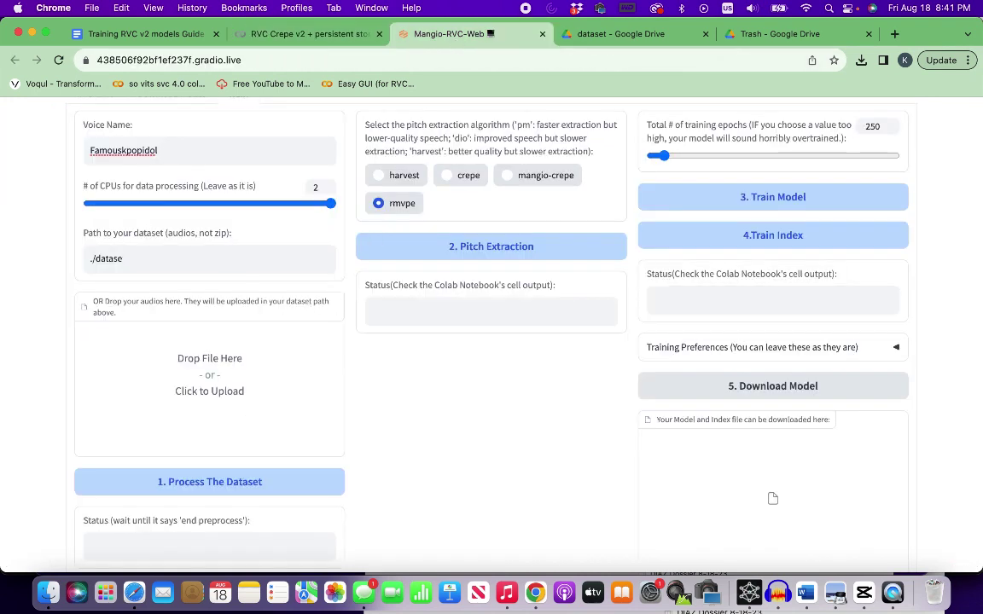
pyautogui.press('BackSpace')
pyautogui.press('BackSpace')
pyautogui.press('BackSpace')
pyautogui.press('BackSpace')
pyautogui.press('BackSpace')
pyautogui.press('BackSpace')
pyautogui.press('BackSpace')
pyautogui.press('BackSpace')
pyautogui.press('super+v')
# - Process the dataset for the Famouskpopidol voice and check its preprocessing status
pyautogui.click(267, 484)
pyautogui.scroll(-2, 357, 442)
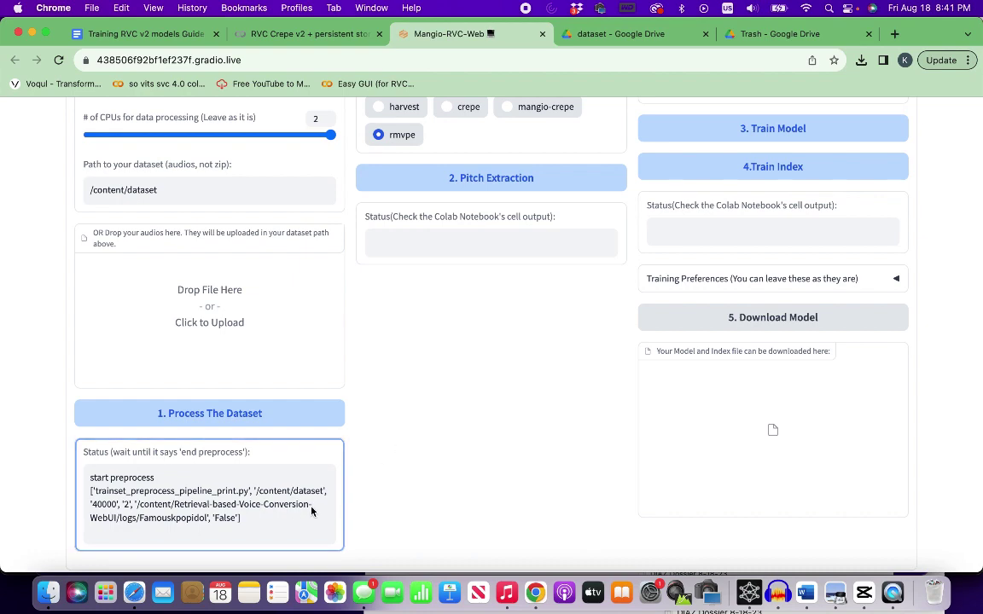
pyautogui.scroll(-1, 311, 509)
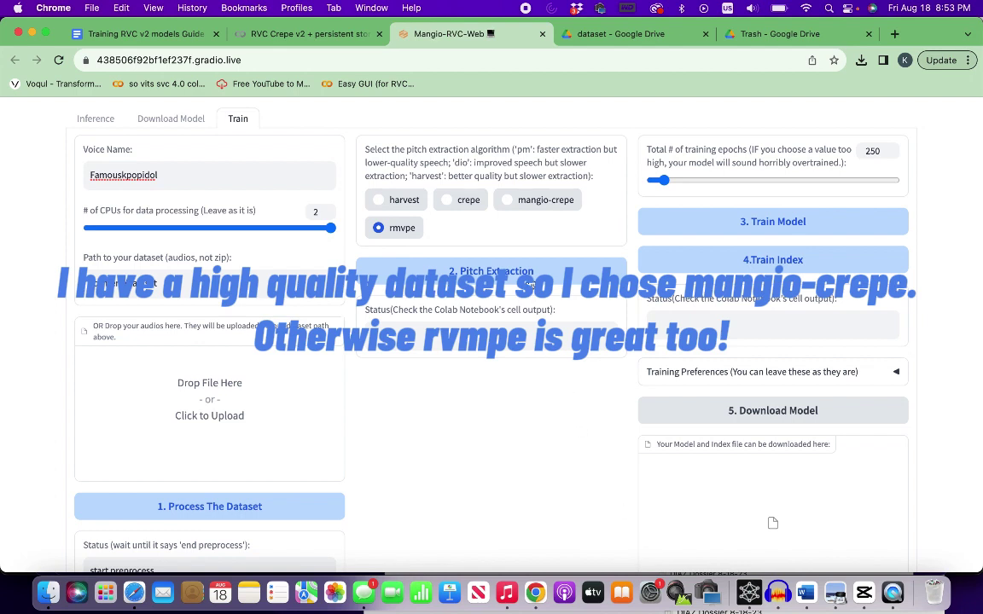
# - Run pitch extraction with the mangio-crepe algorithm and a hop length of 128, and check its progress in the Colab output
pyautogui.click(507, 200)
pyautogui.click(526, 273)
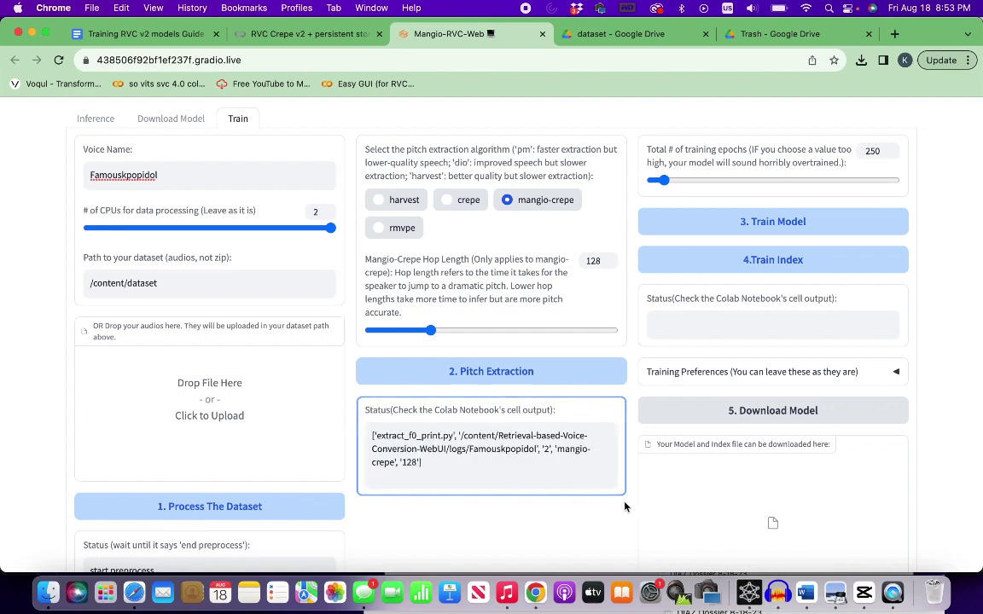
pyautogui.scroll(-1, 624, 507)
pyautogui.scroll(-1, 625, 507)
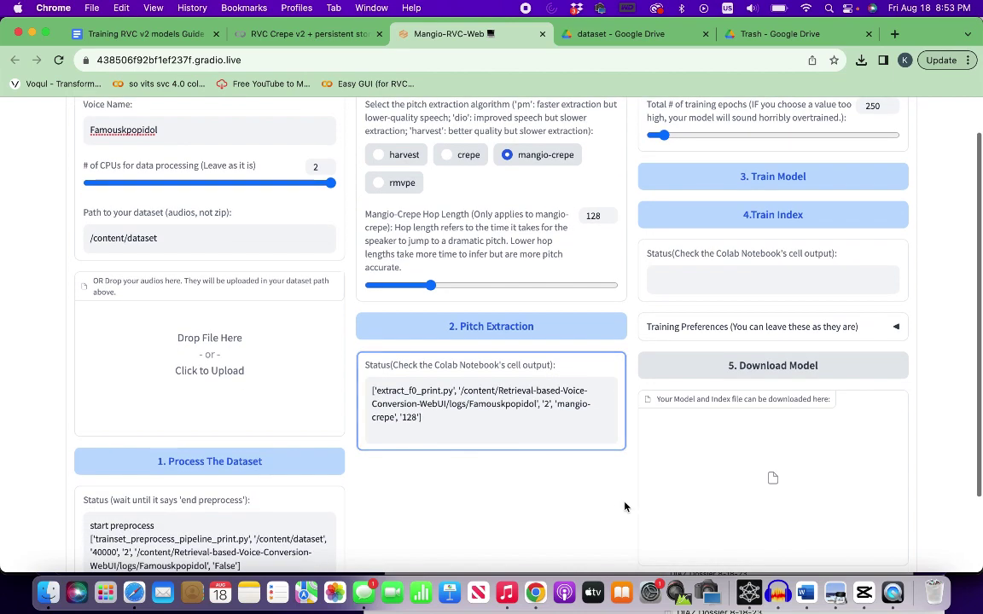
pyautogui.scroll(-1, 624, 507)
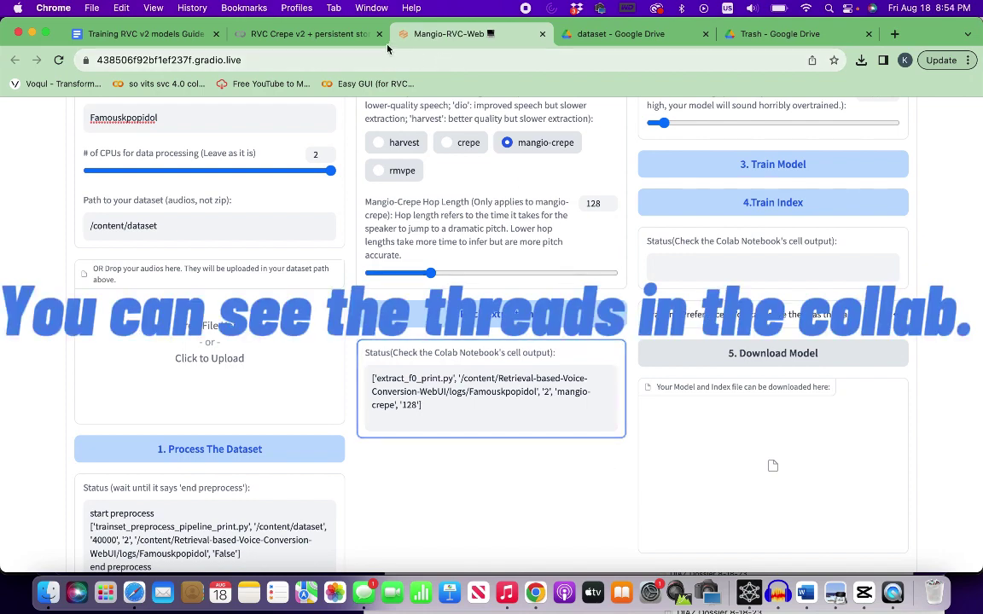
pyautogui.click(328, 36)
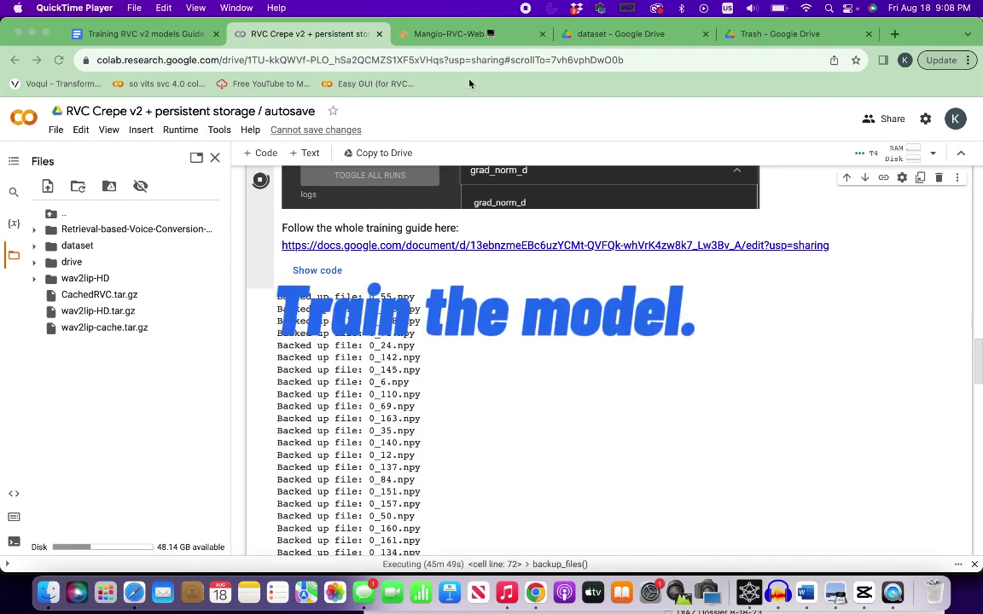
# - Start training the Famouskpopidol model with 250 epochs in the web interface, and view the Colab notebook's output
pyautogui.click(405, 33)
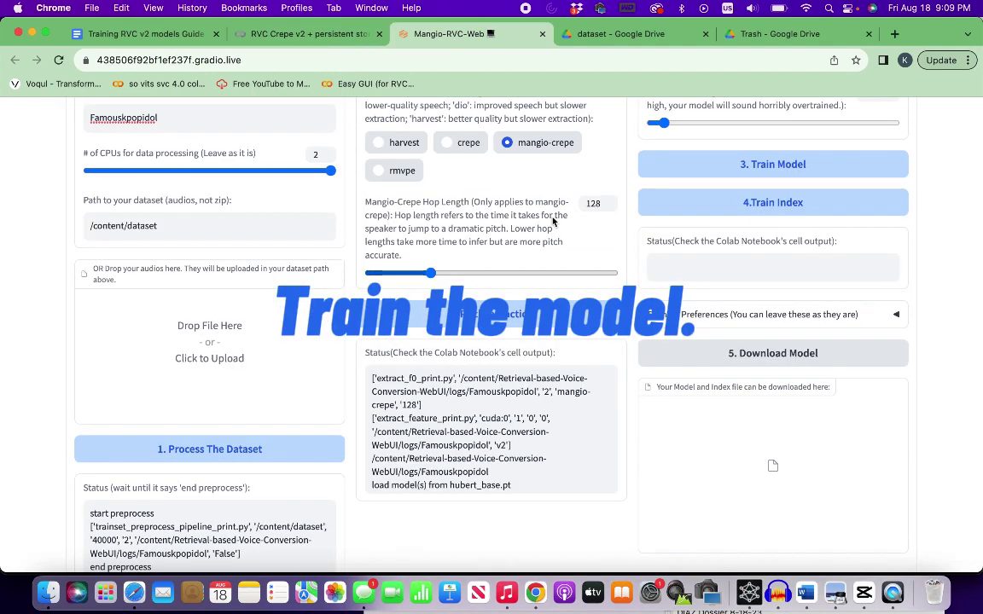
pyautogui.scroll(2, 553, 220)
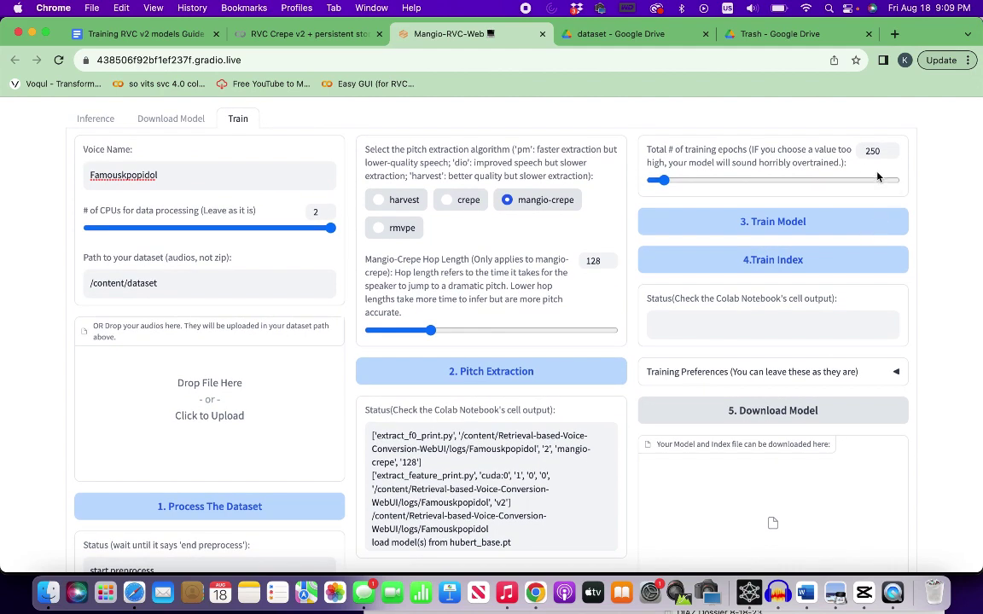
pyautogui.click(832, 223)
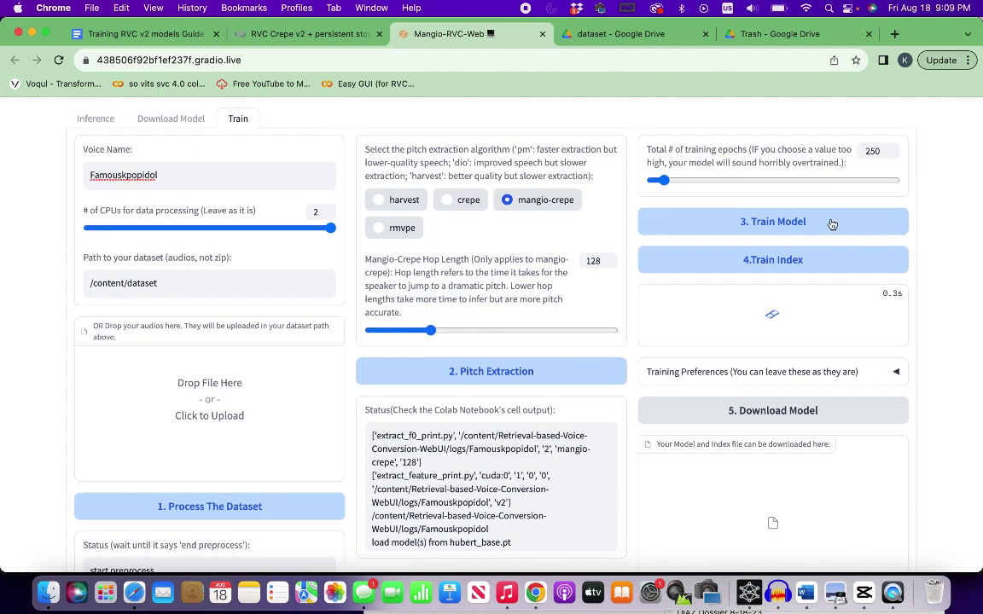
pyautogui.scroll(-1, 621, 333)
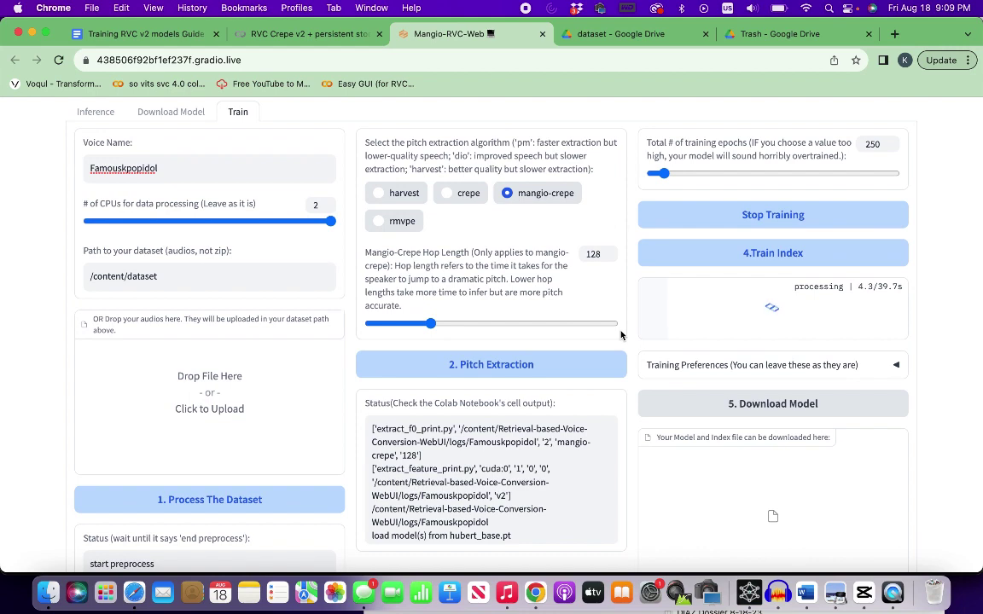
pyautogui.click(356, 37)
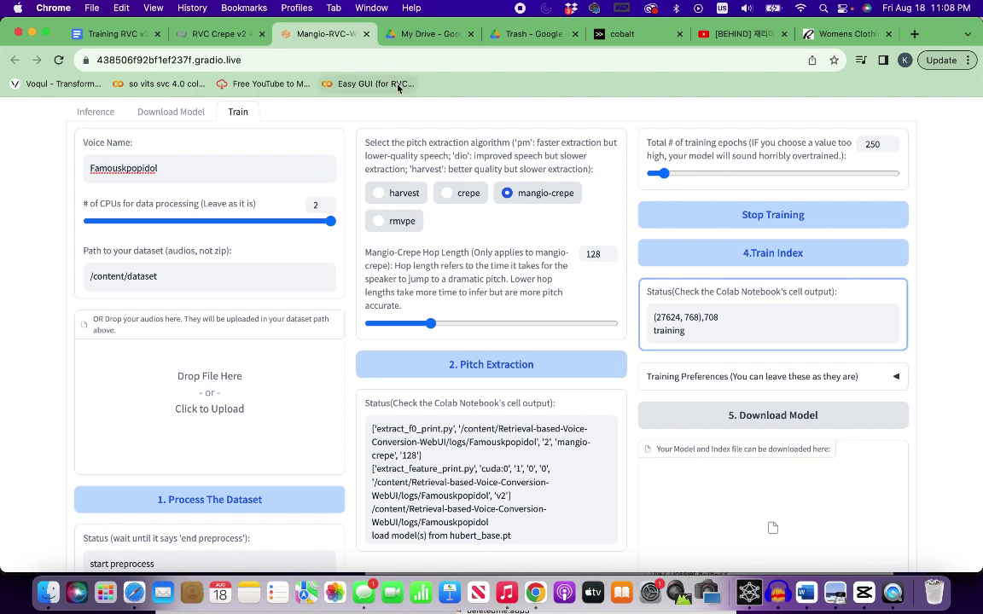
# - Check the index training output in Colab, generate the model and index files in the web interface, and download Famouskpopidol.pth
pyautogui.click(204, 35)
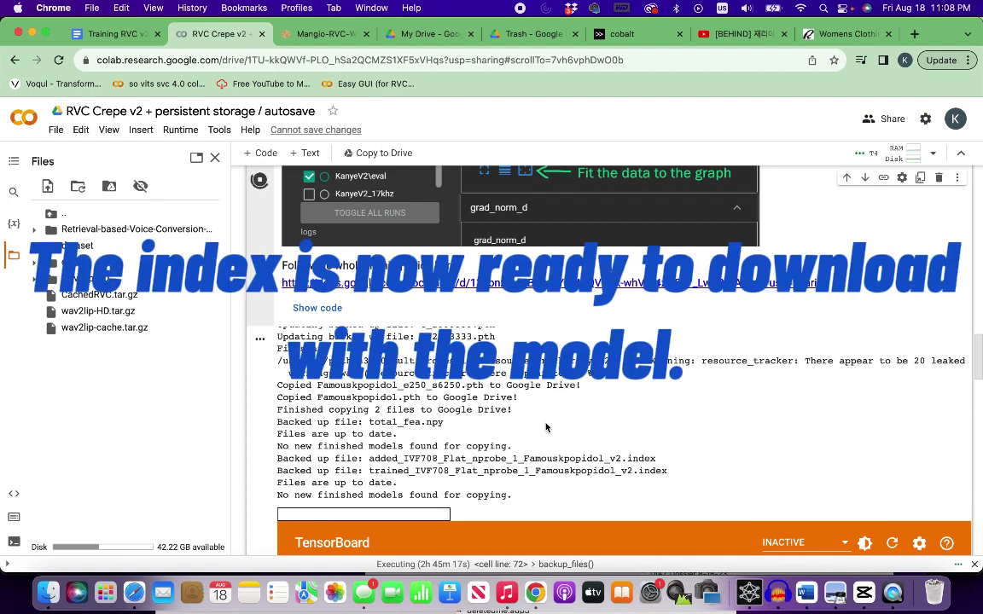
pyautogui.click(329, 35)
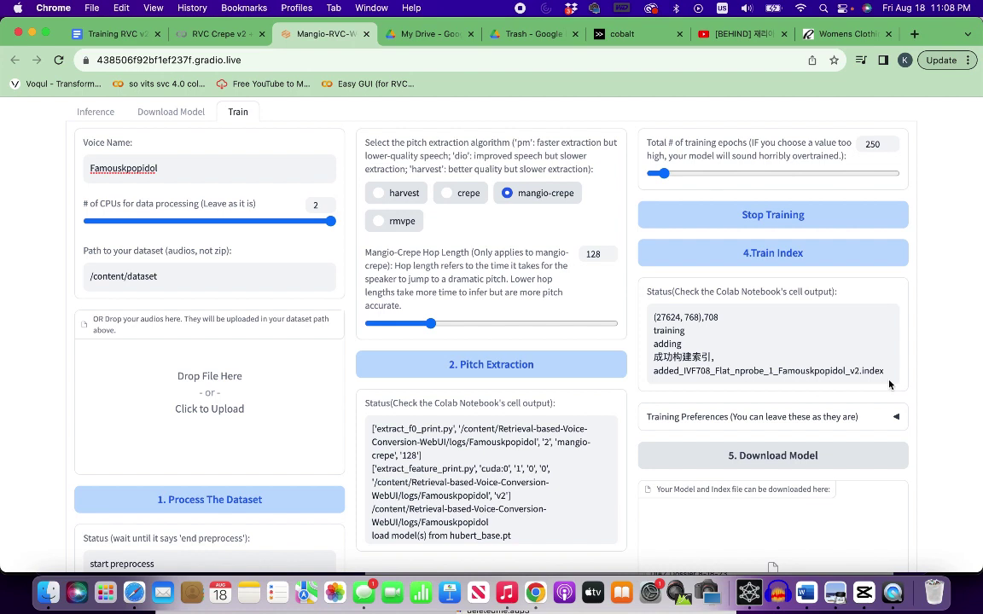
pyautogui.click(803, 457)
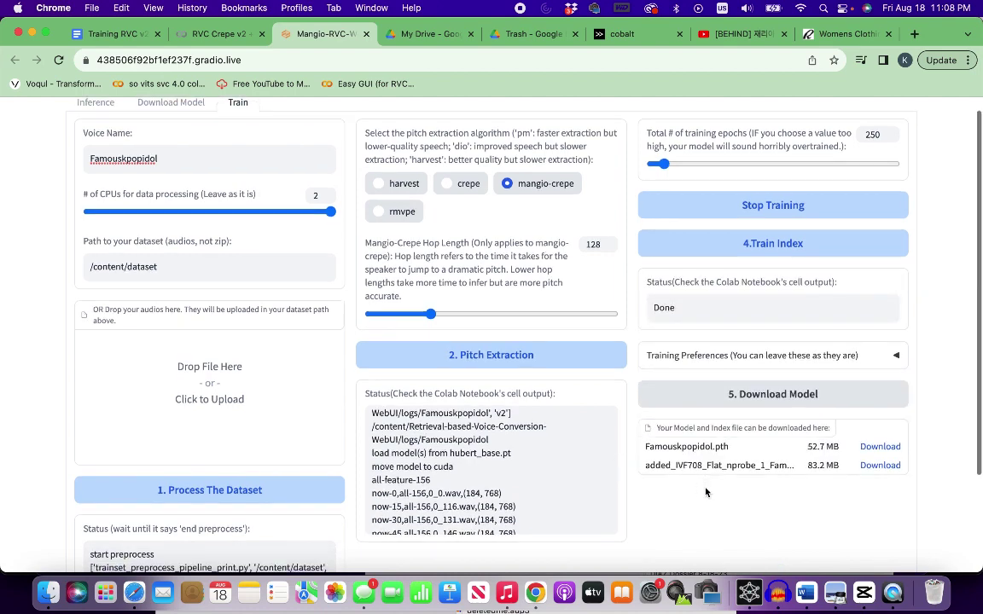
pyautogui.scroll(-1, 657, 431)
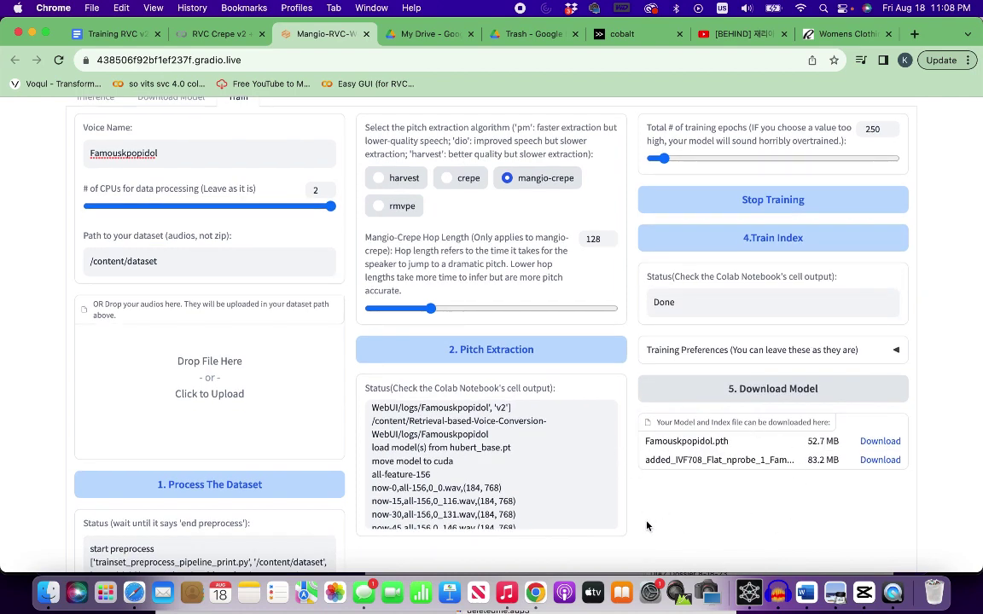
pyautogui.click(870, 450)
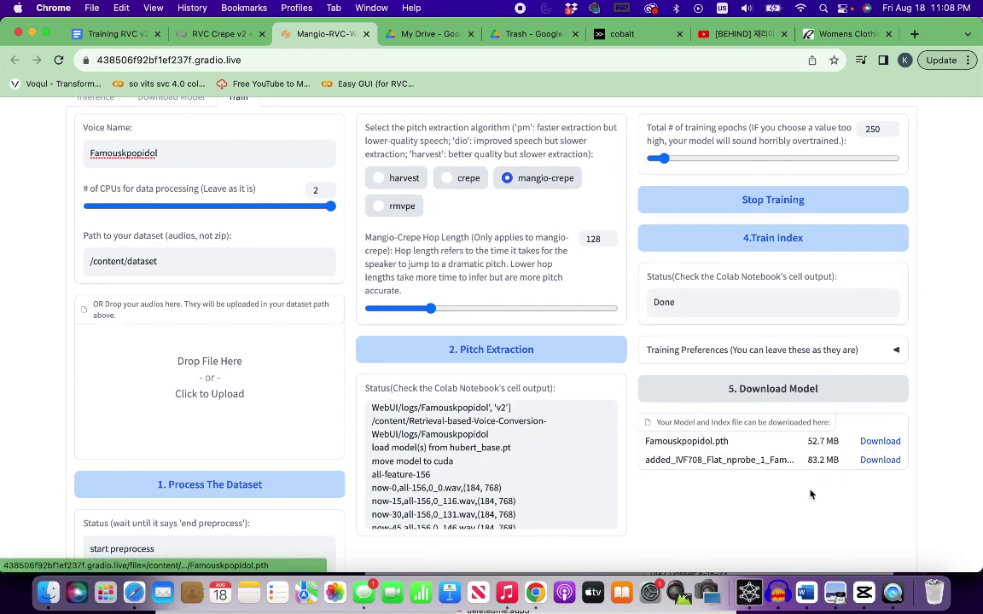